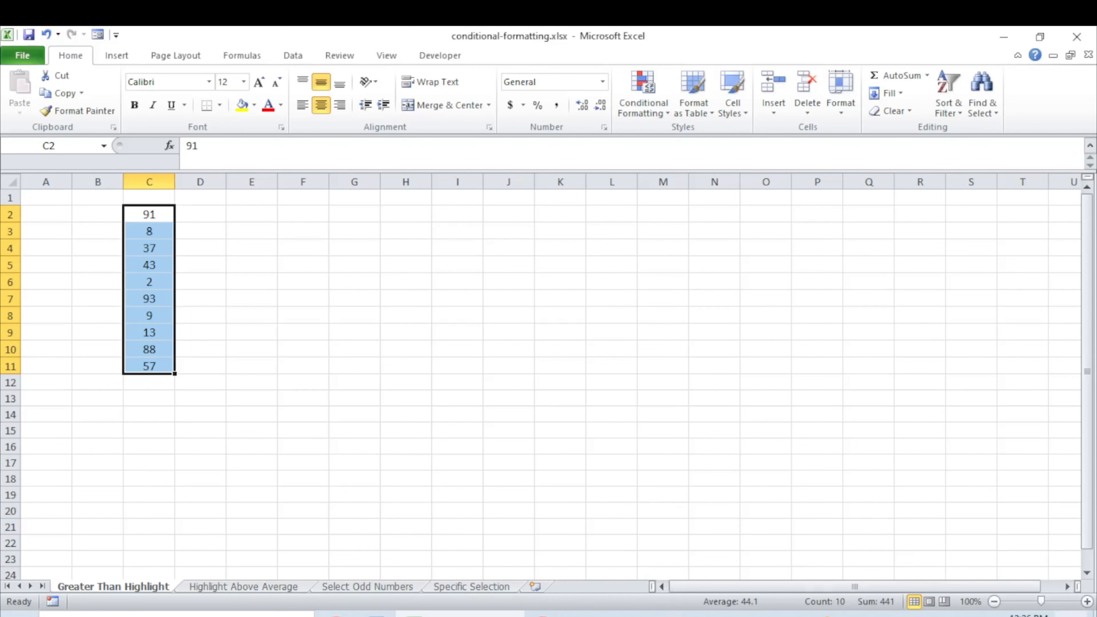
left_click(1087, 602)
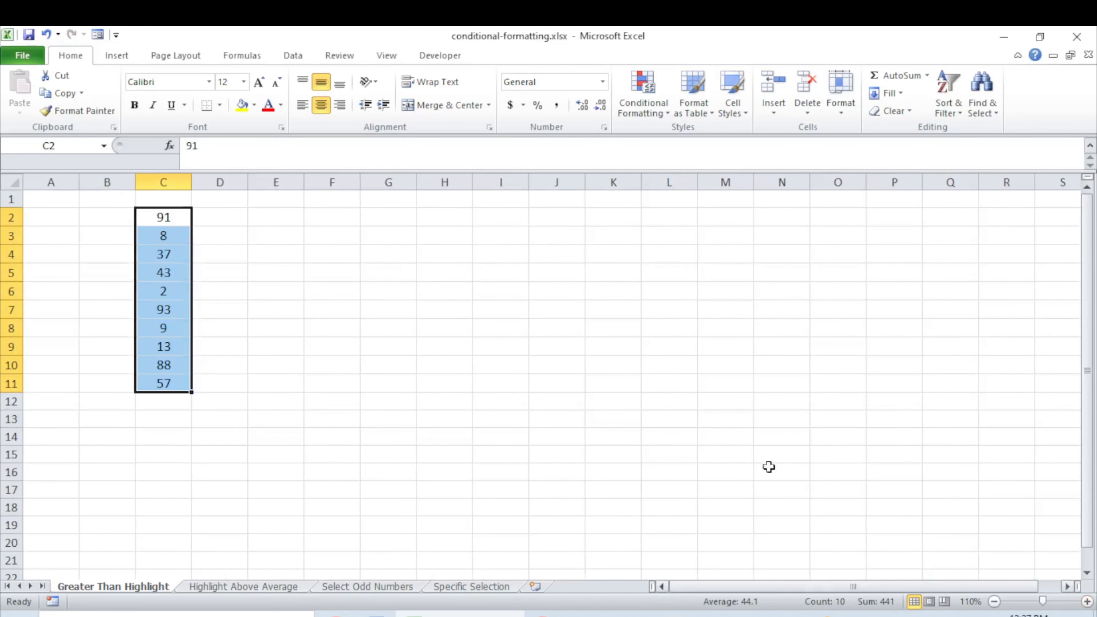
left_click(231, 346)
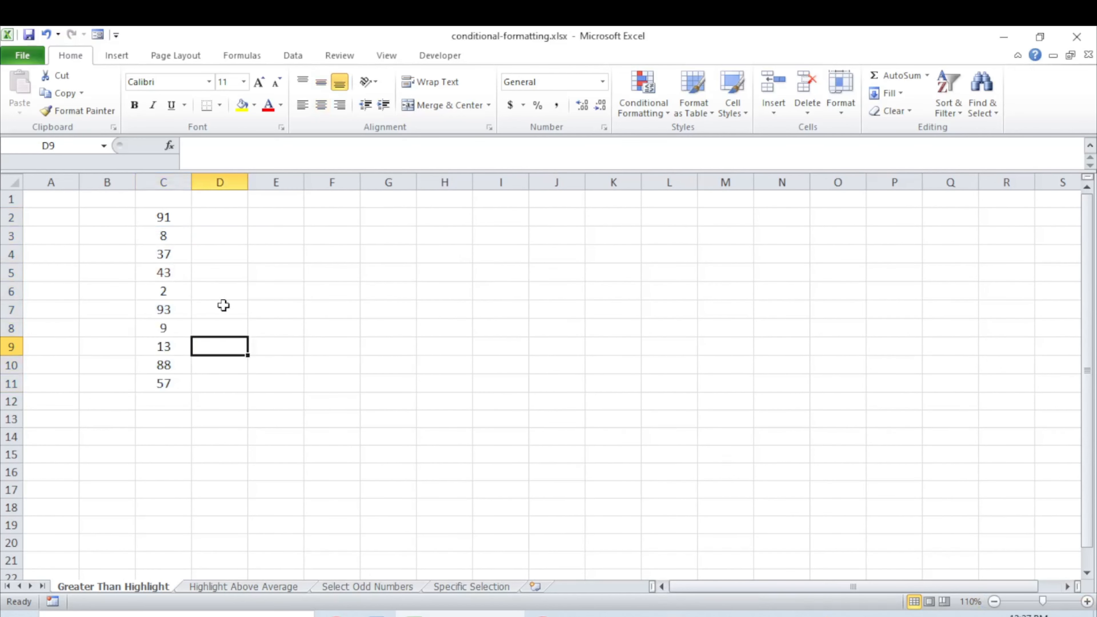
left_click_drag(179, 214, 163, 382)
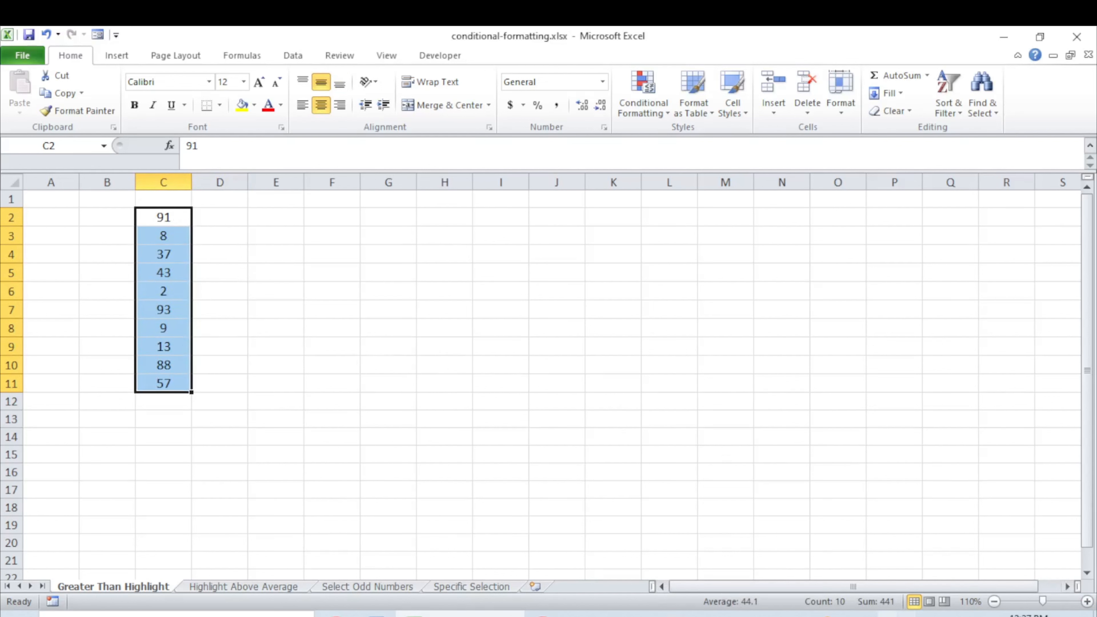
left_click(213, 328)
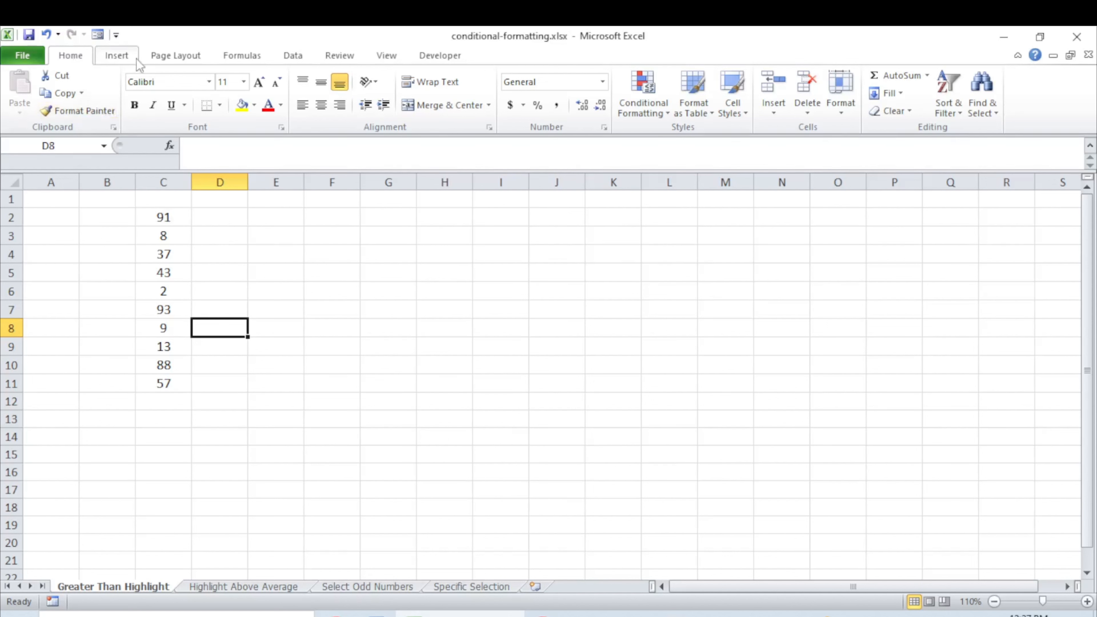
left_click(196, 253)
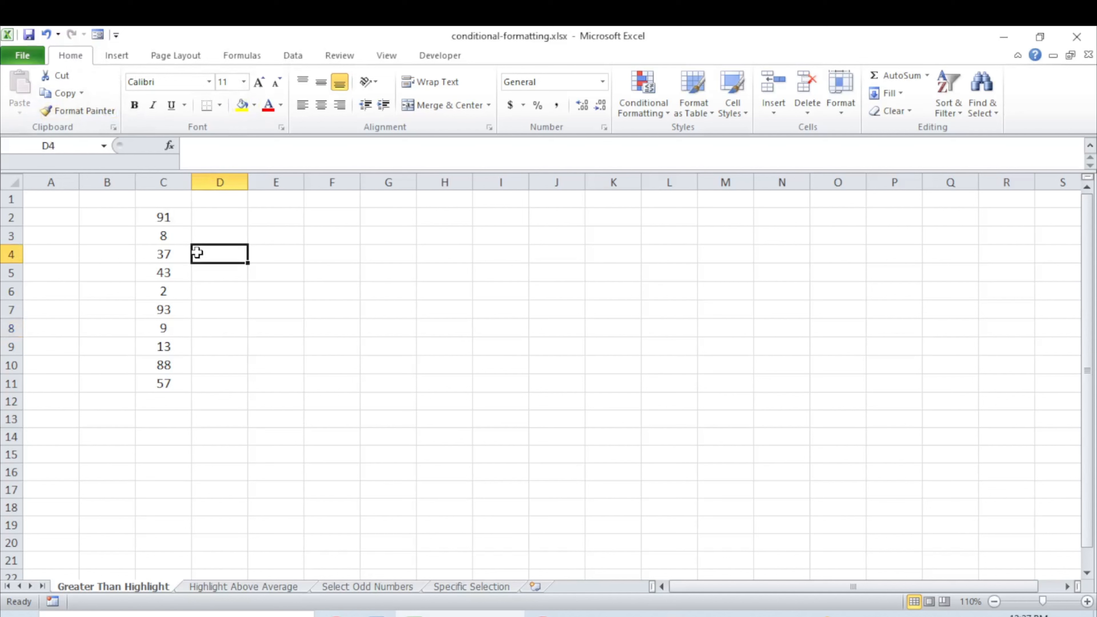
left_click_drag(166, 216, 164, 381)
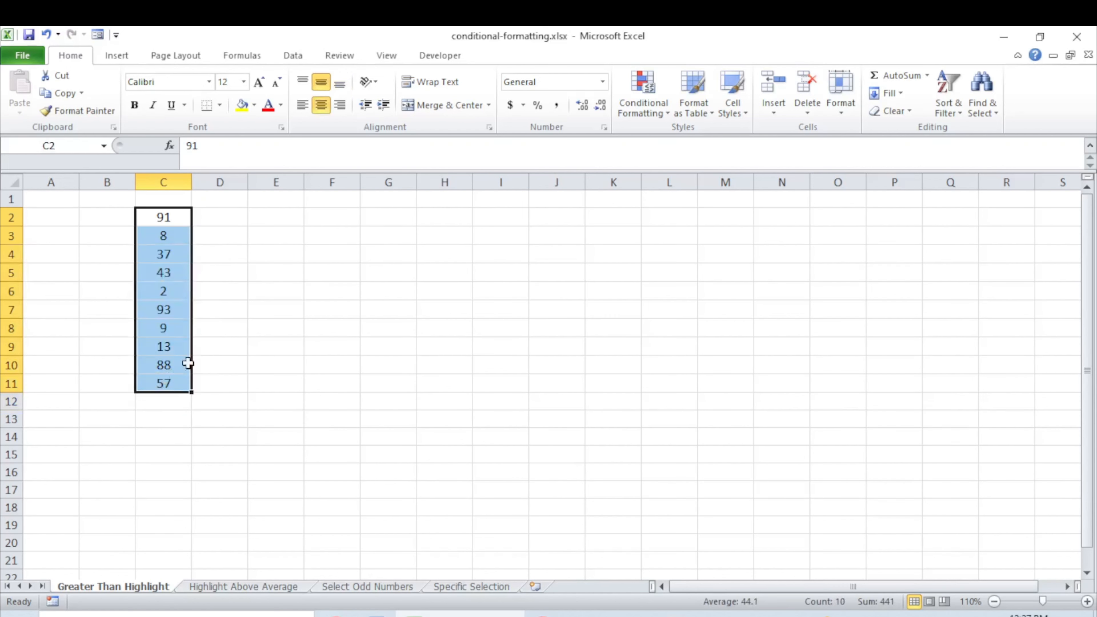
left_click(219, 272)
Conditionally format the values in C2:C11 that are greater than 80 with Yellow Fill with Dark Yellow Text
left_click(167, 219)
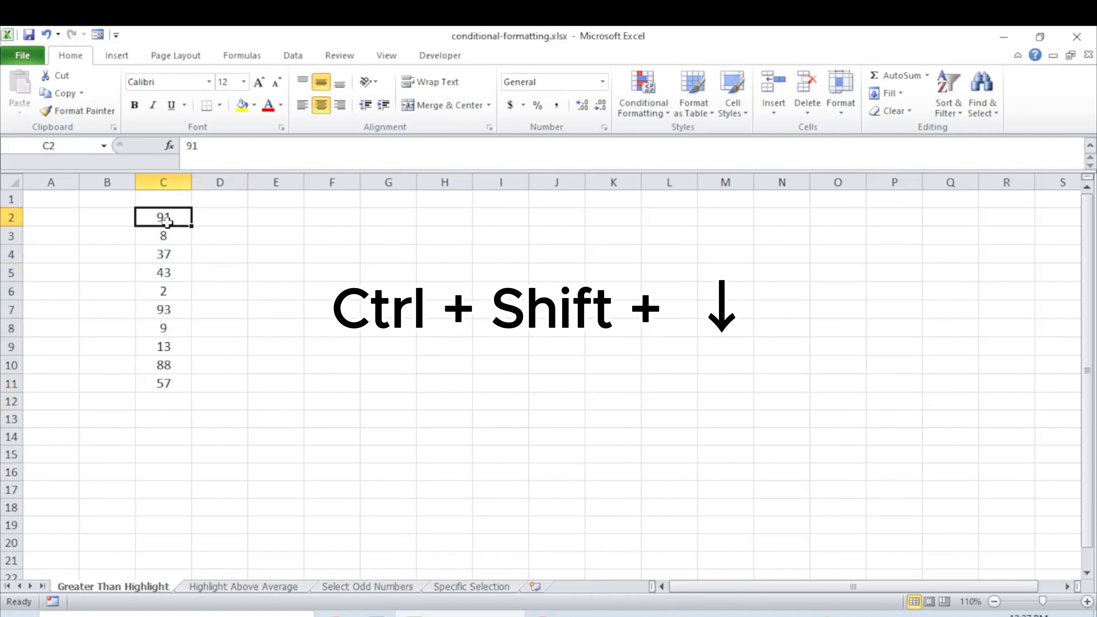
key("ctrl+shift+Down")
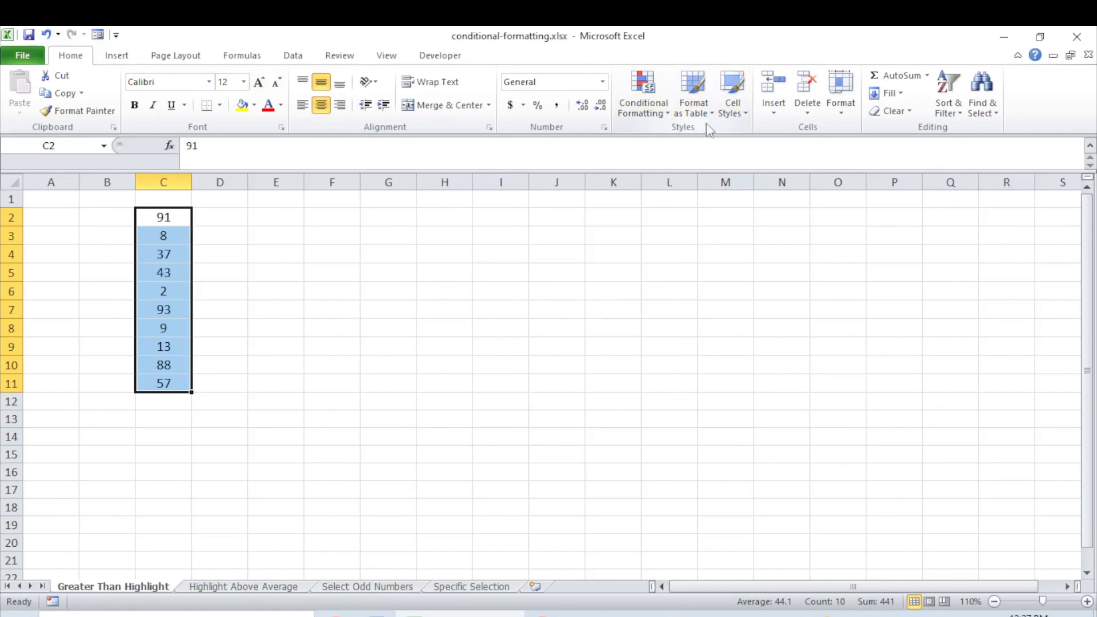
left_click(653, 91)
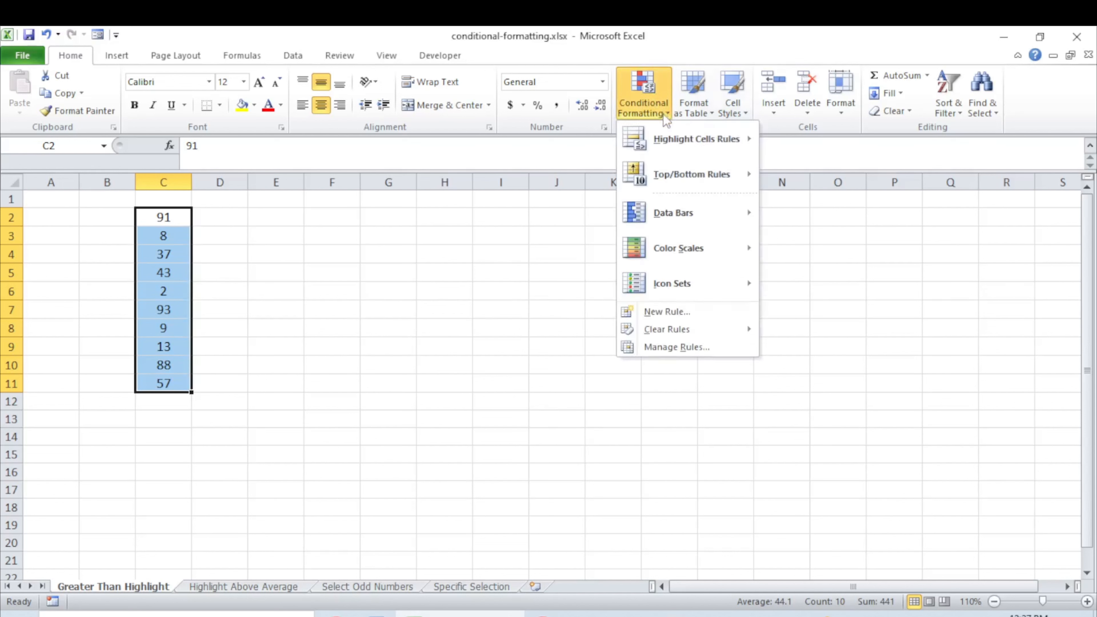
mouse_move(708, 144)
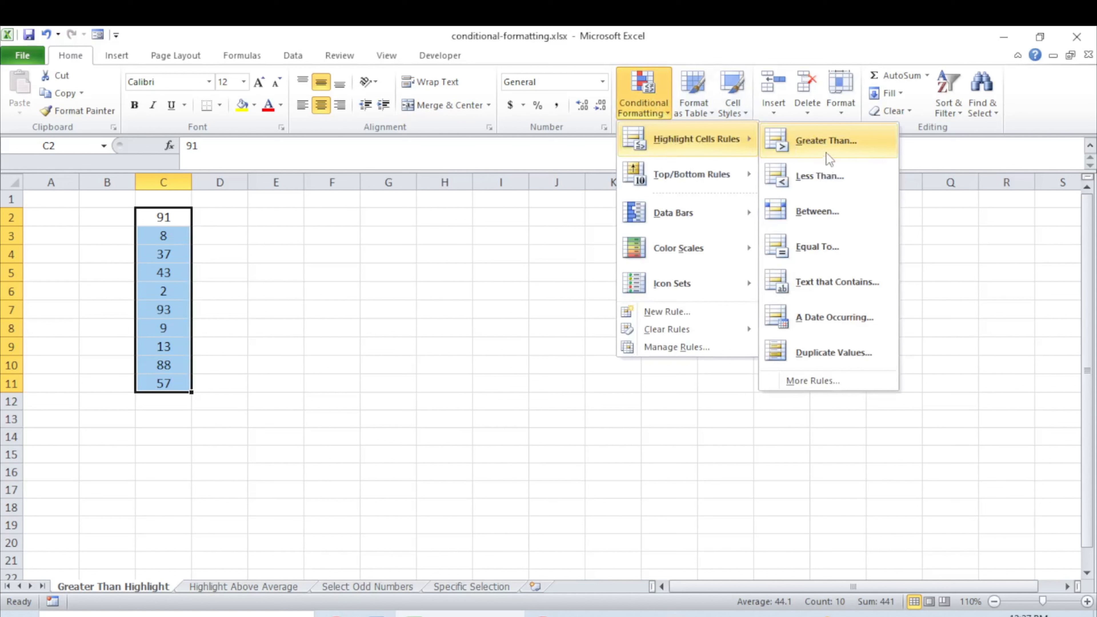
left_click(787, 143)
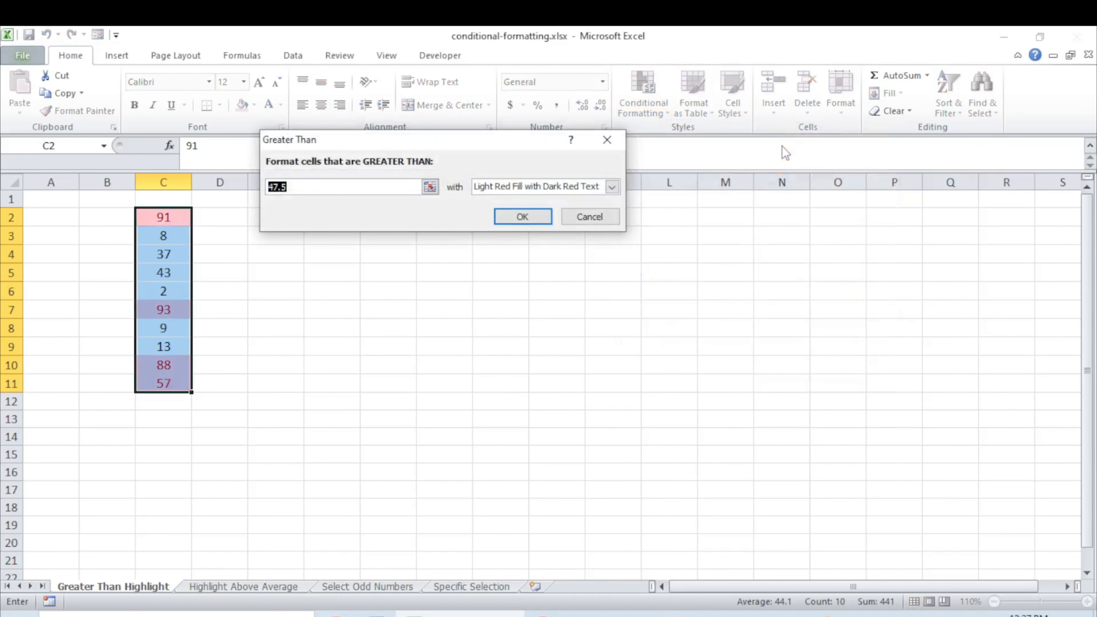
type("80")
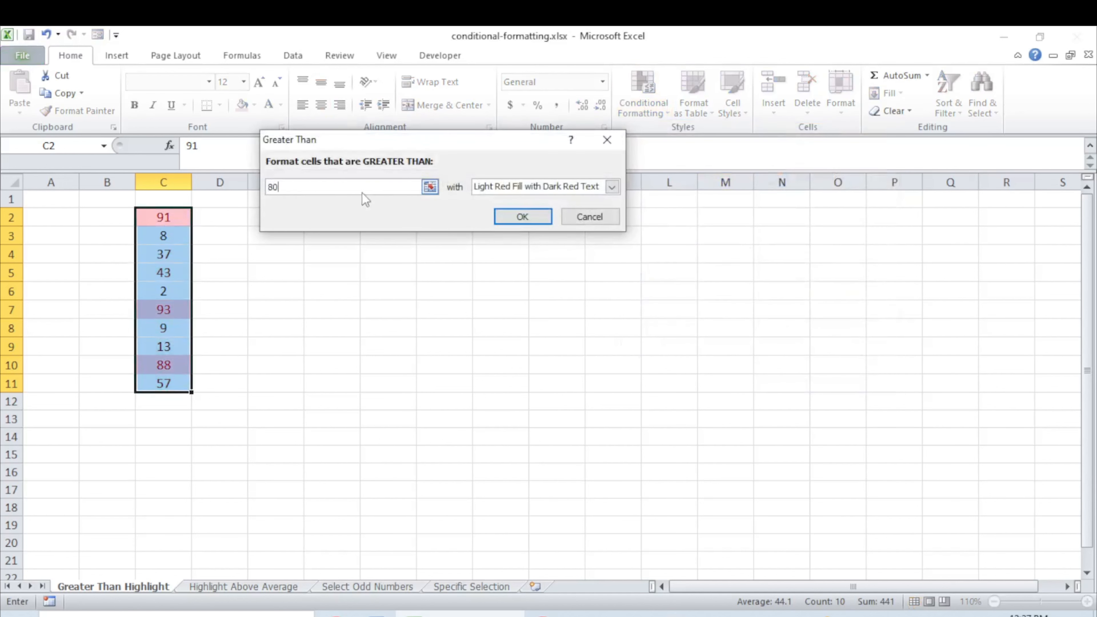
left_click(612, 186)
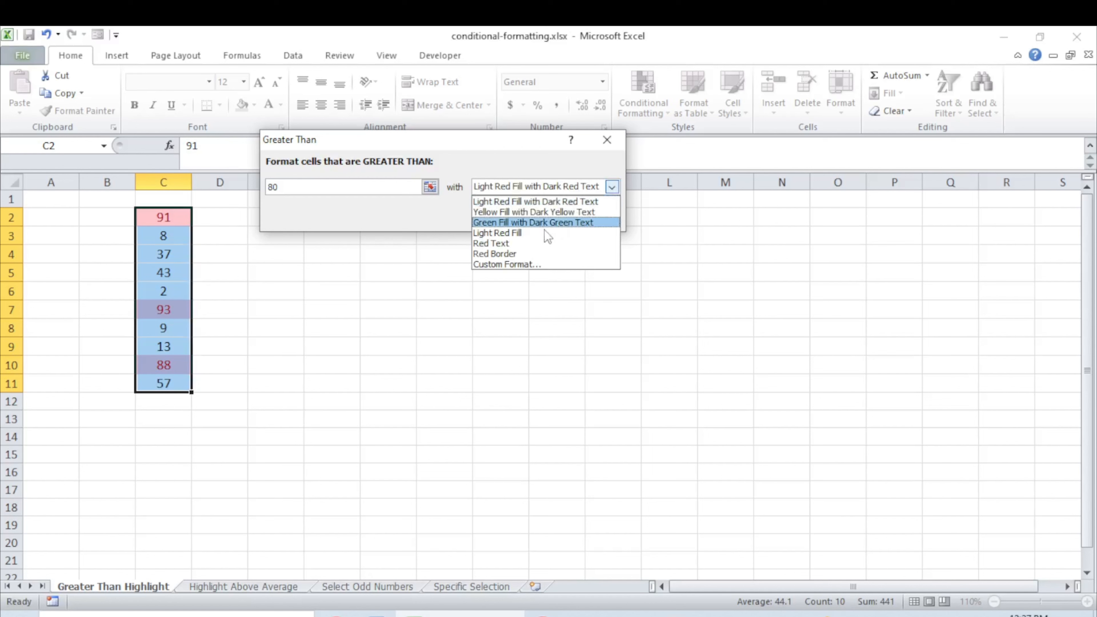
left_click(523, 212)
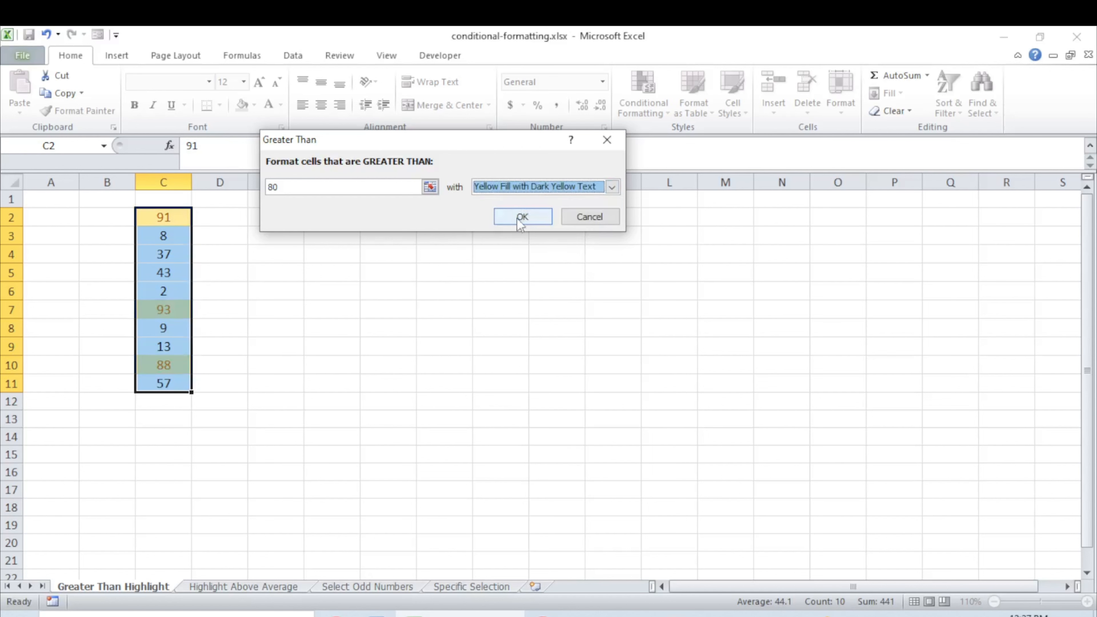
left_click(520, 216)
left_click(235, 380)
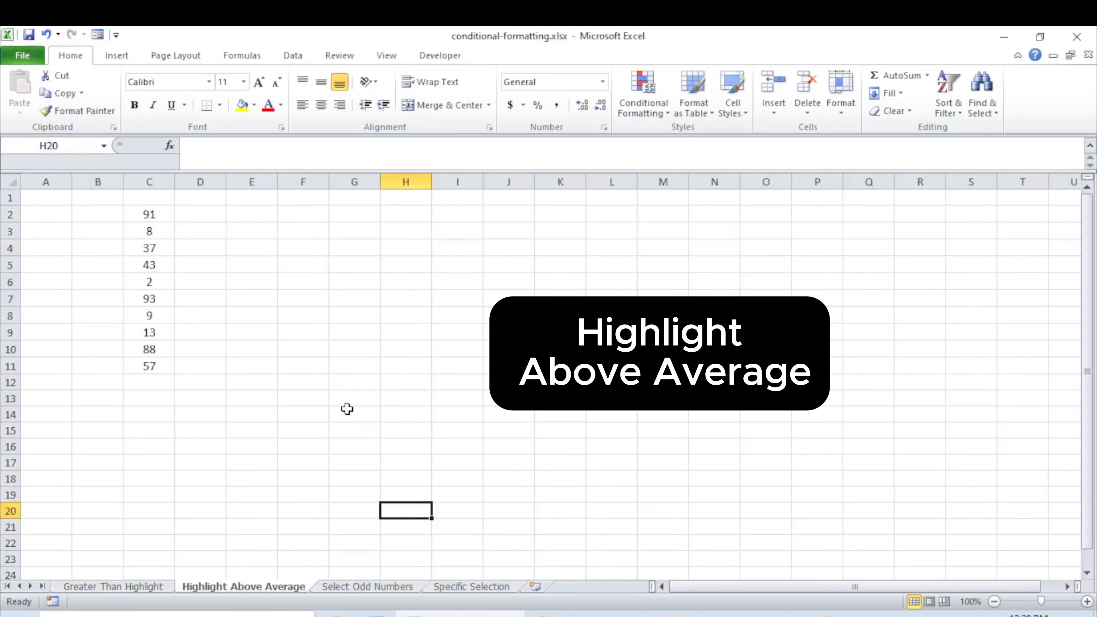
Highlight the above-average values in C2:C11 of the Highlight Above Average sheet using Green Fill with Dark Green Text
left_click(220, 283)
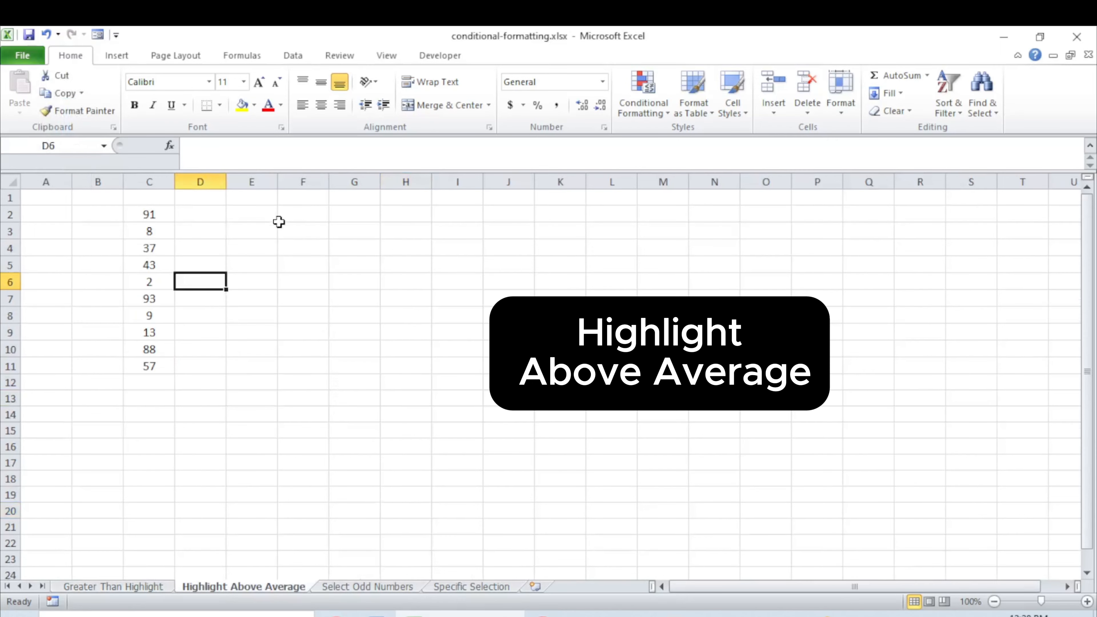
left_click_drag(147, 215, 161, 365)
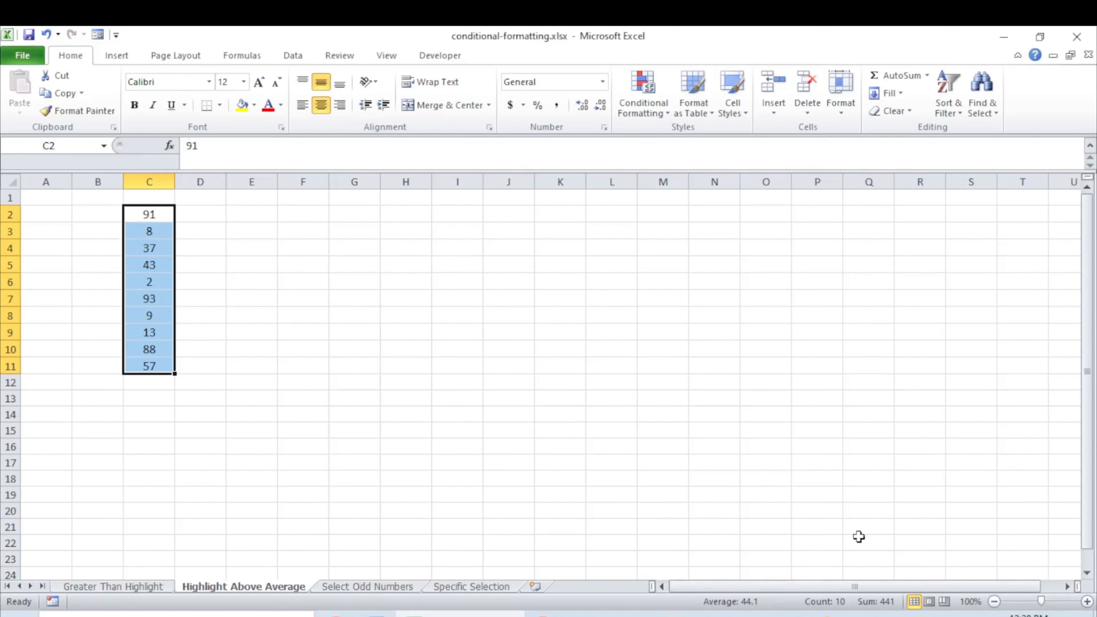
left_click(659, 114)
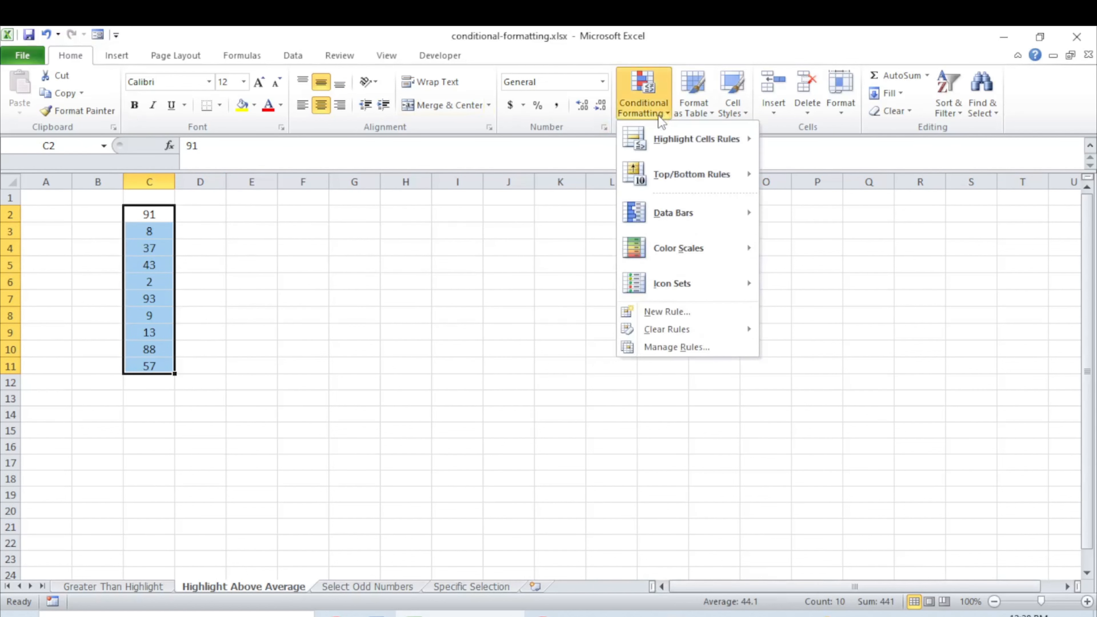
mouse_move(688, 172)
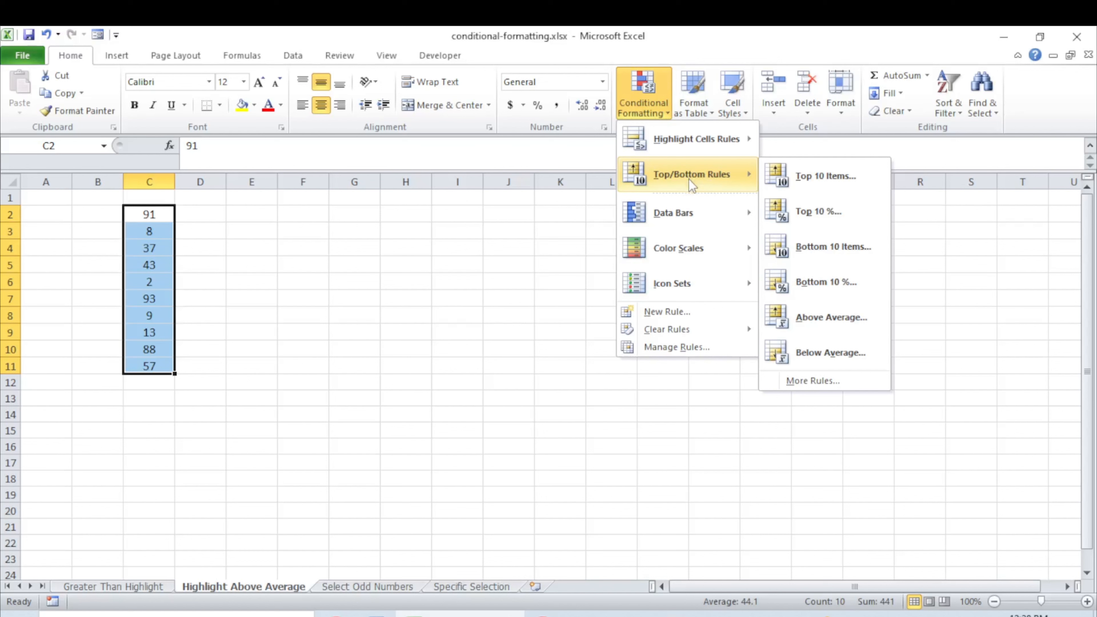
mouse_move(740, 128)
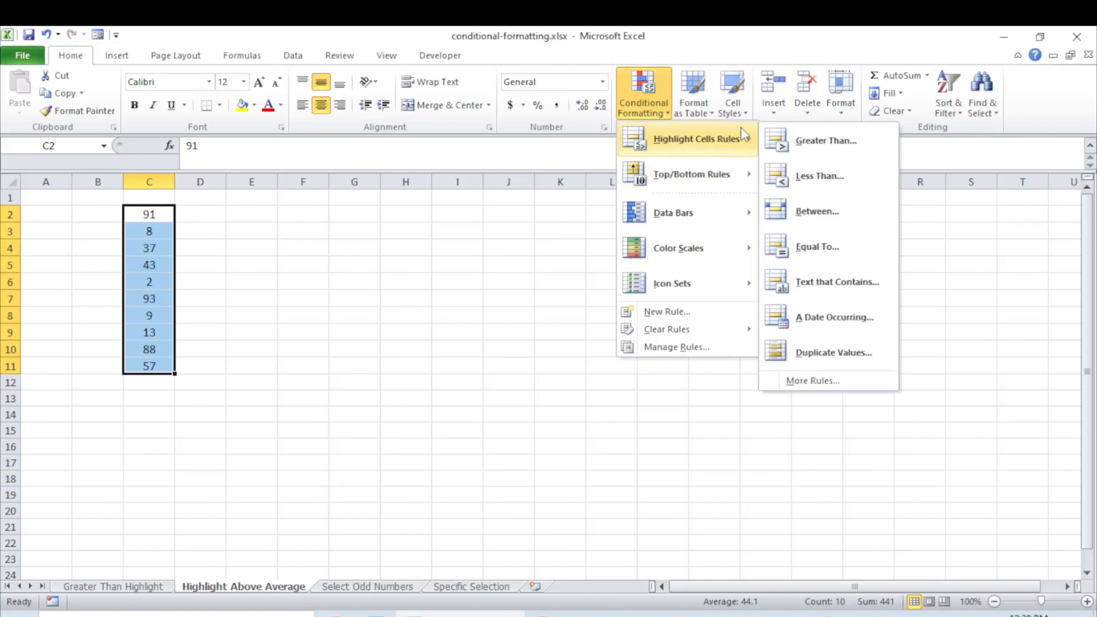
mouse_move(747, 180)
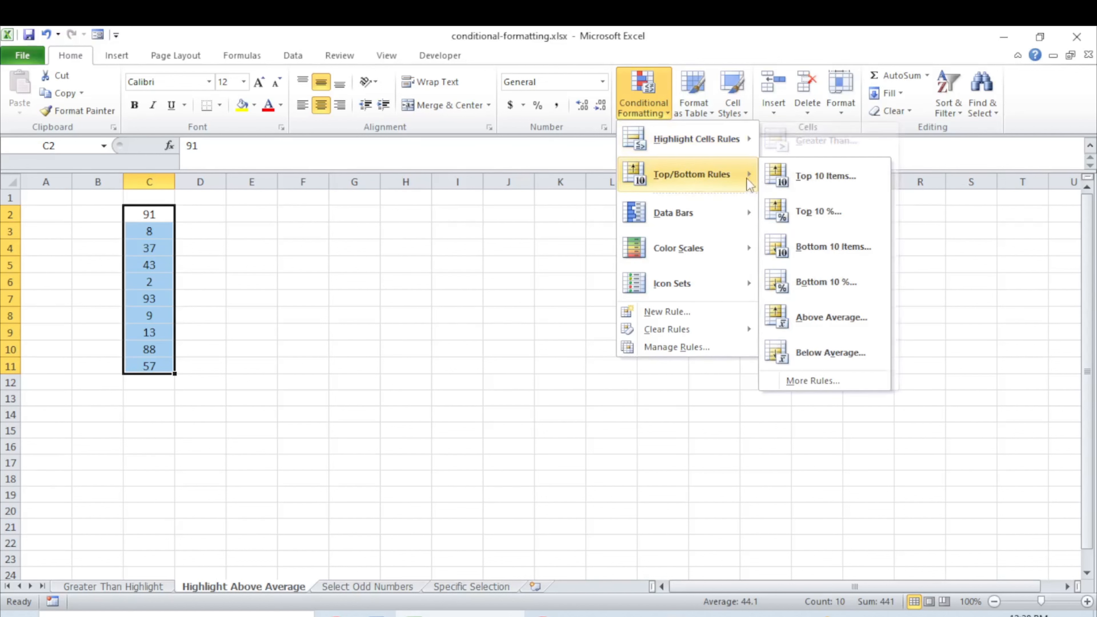
left_click(830, 318)
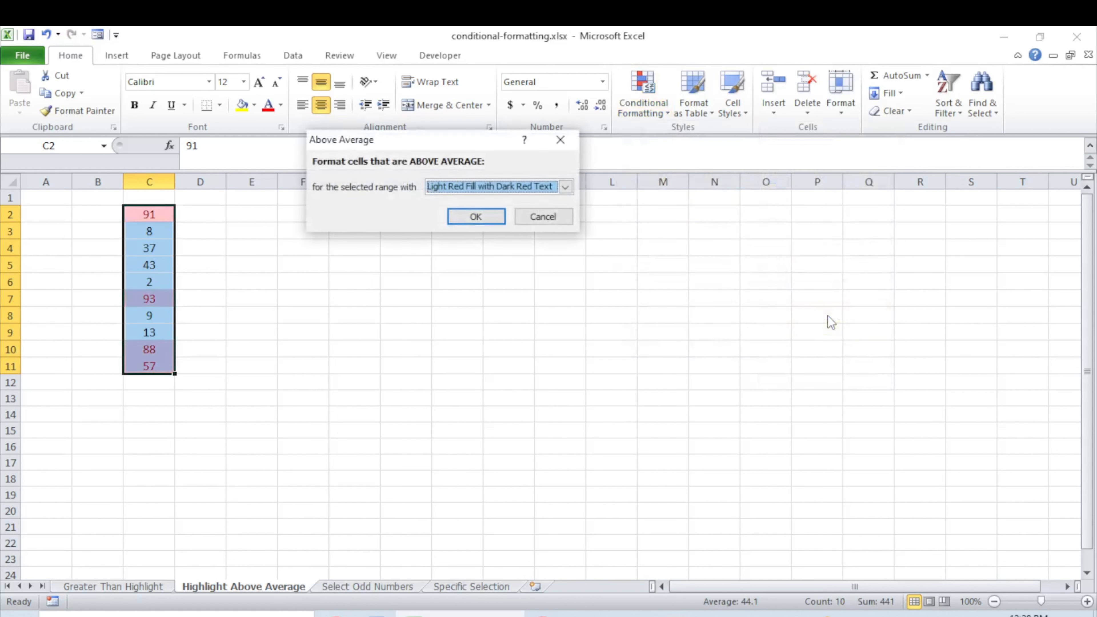
left_click(566, 187)
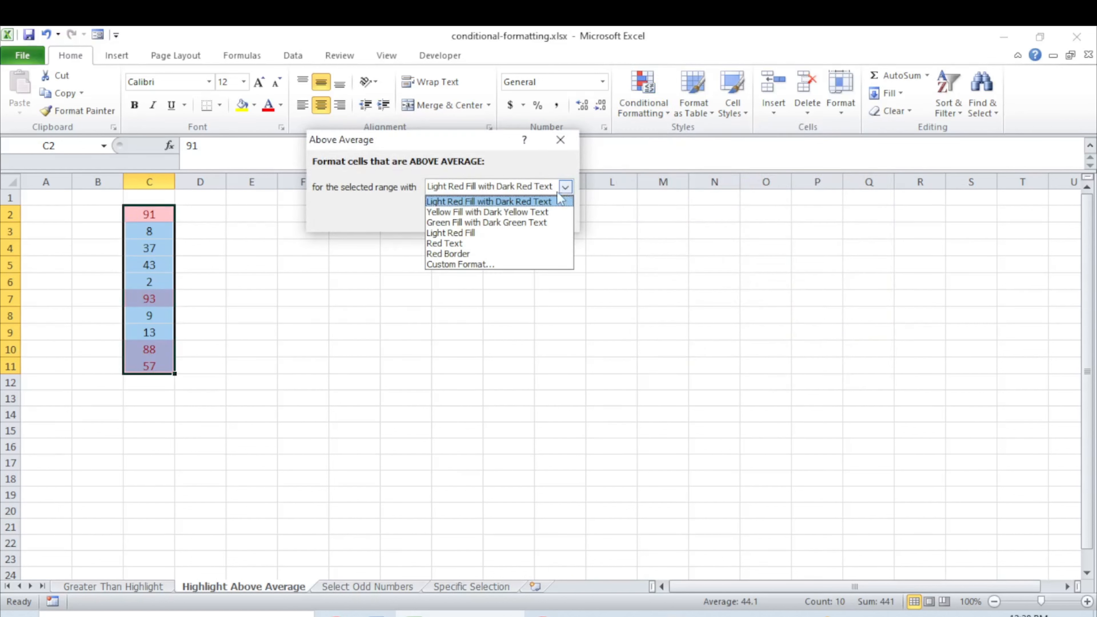
left_click(536, 221)
left_click(475, 217)
left_click(302, 299)
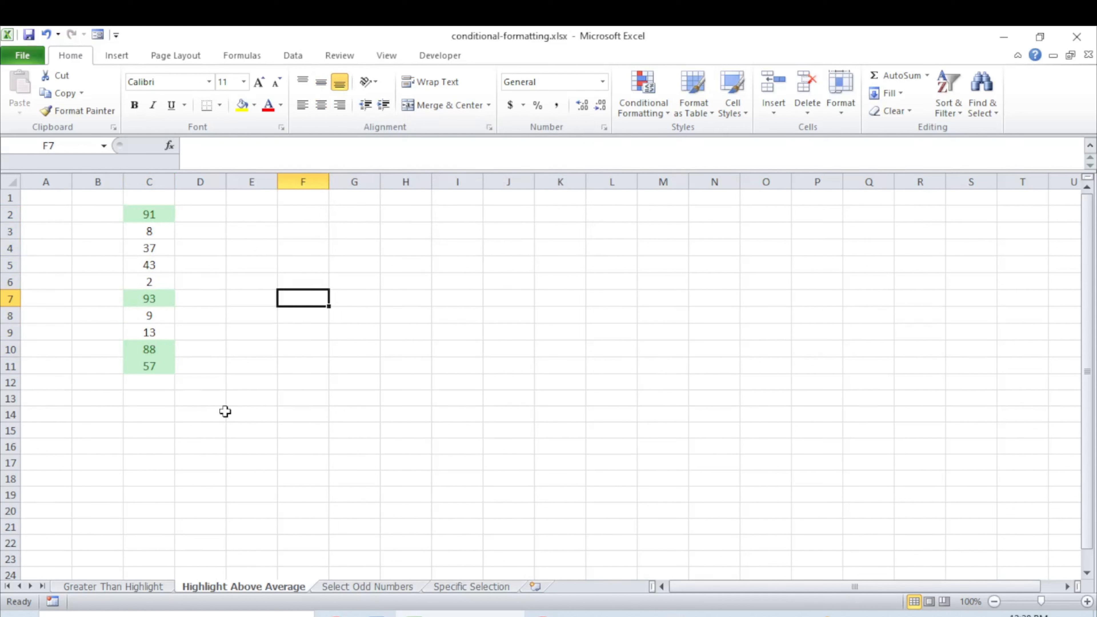
left_click(302, 395)
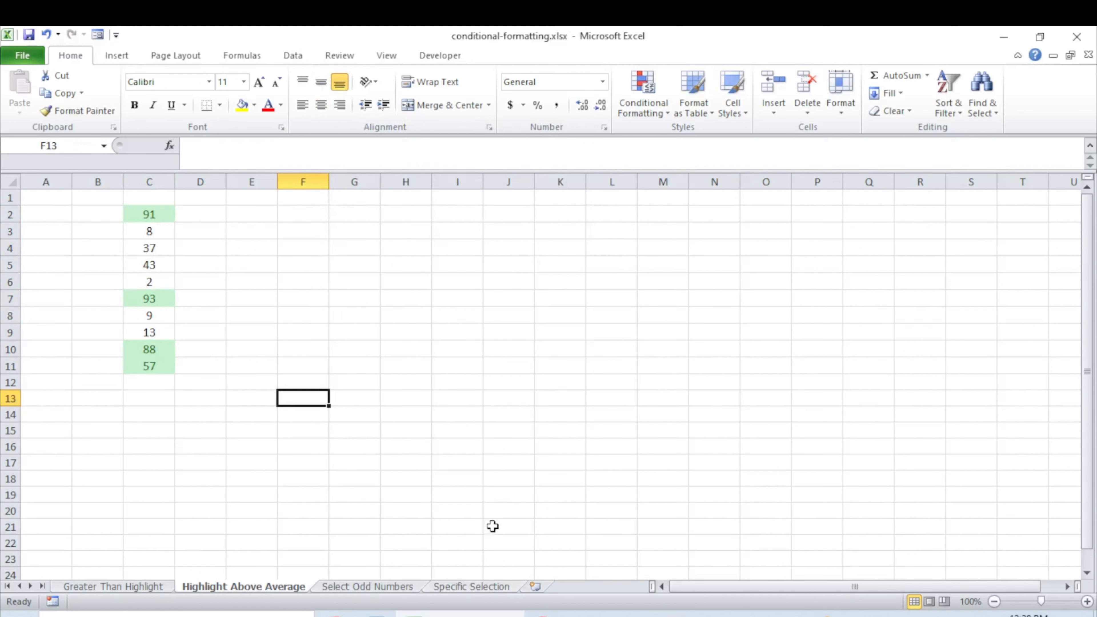
On the Select Odd Numbers sheet, define a formula-based conditional formatting rule for A2:E6 using =ISODD(A2)
left_click(380, 587)
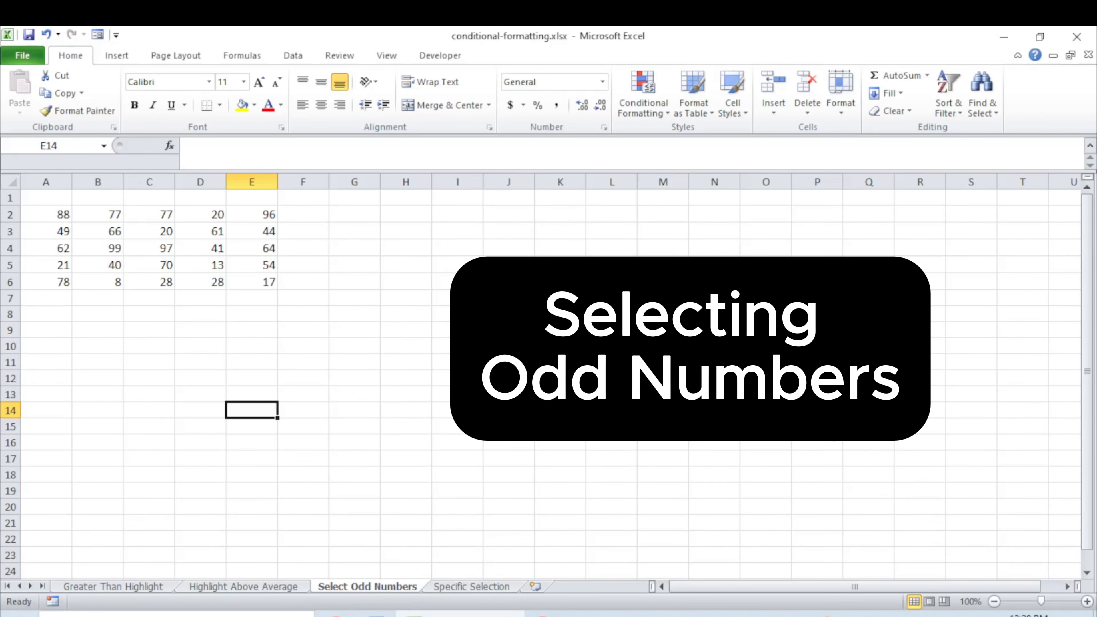
left_click(1087, 601)
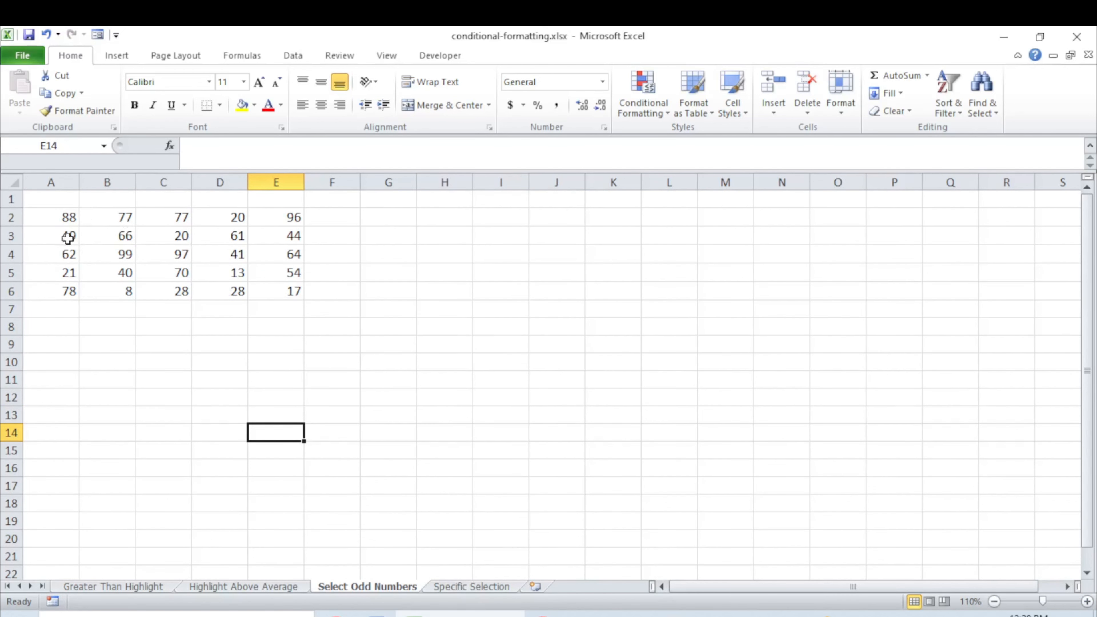
left_click(67, 222)
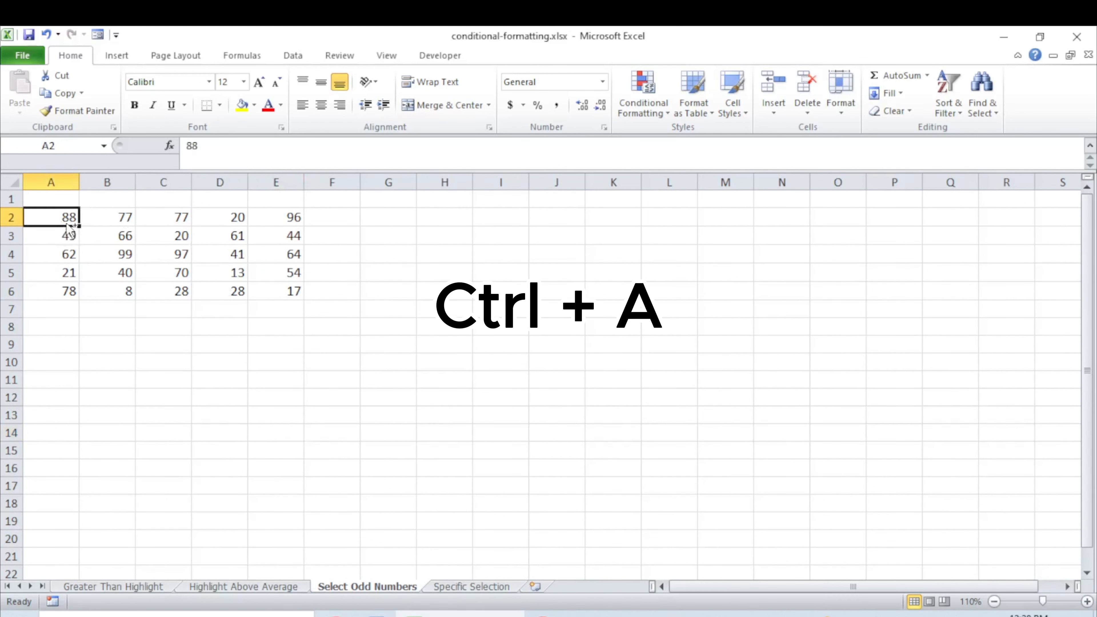
key("ctrl+a")
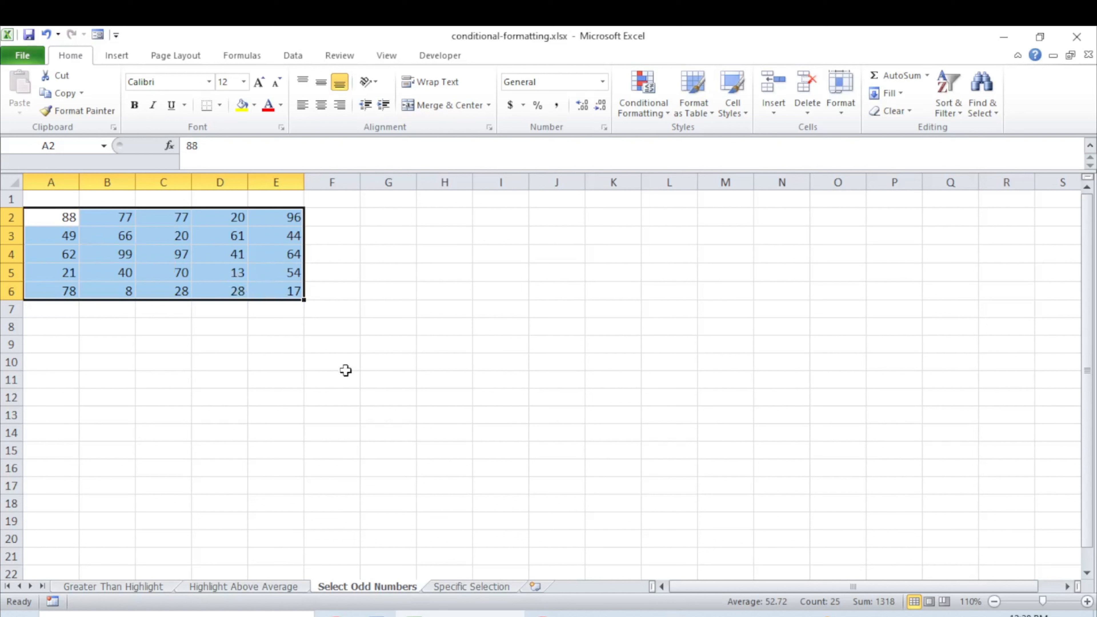
left_click(652, 115)
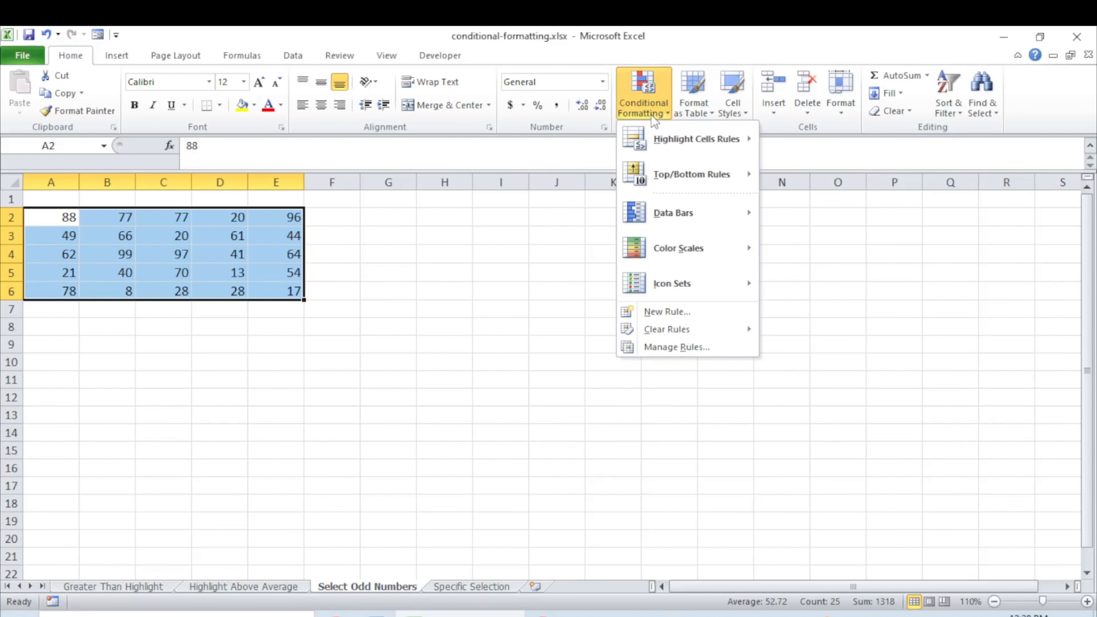
left_click(668, 313)
left_click_drag(434, 40, 685, 84)
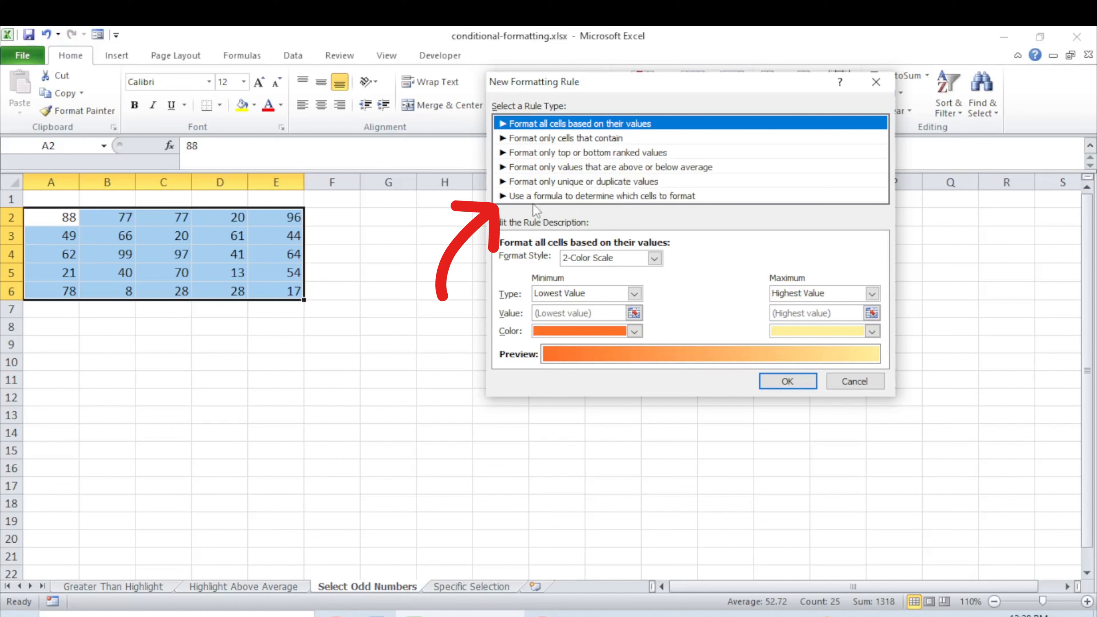
left_click(609, 196)
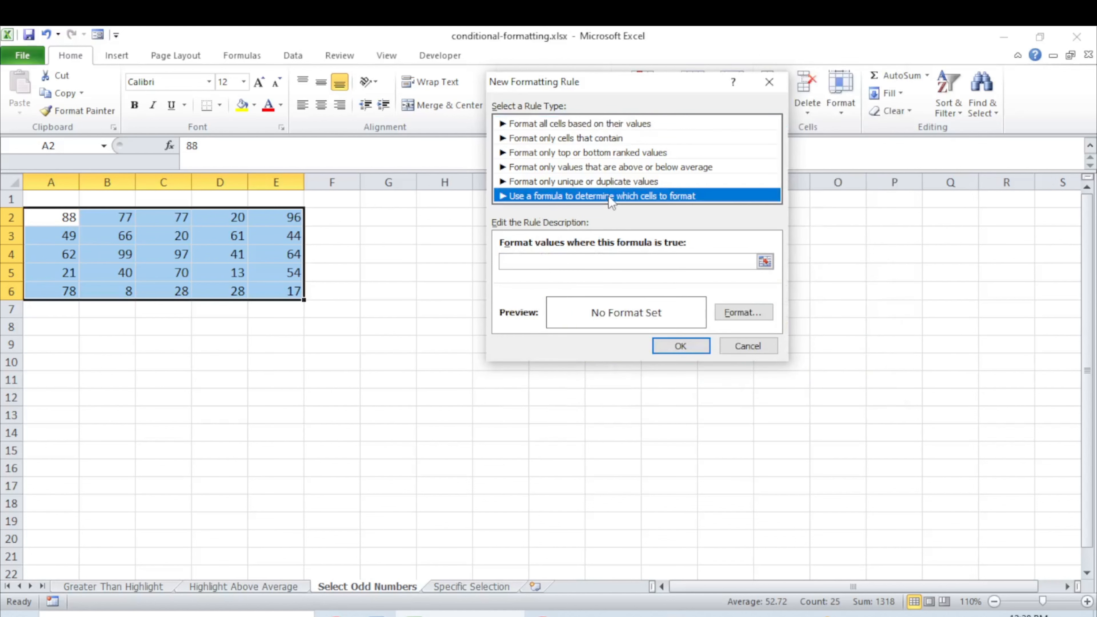
left_click(551, 260)
type("=ISODD(A2")
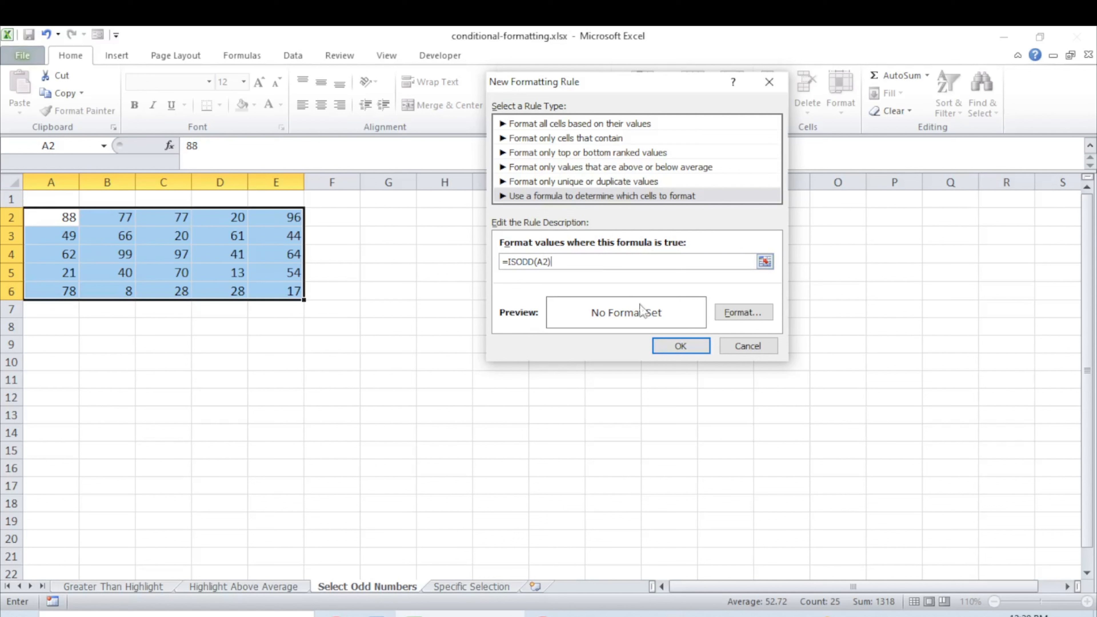
Give the odd-number rule a light blue fill and apply it to A2:E6
left_click(738, 314)
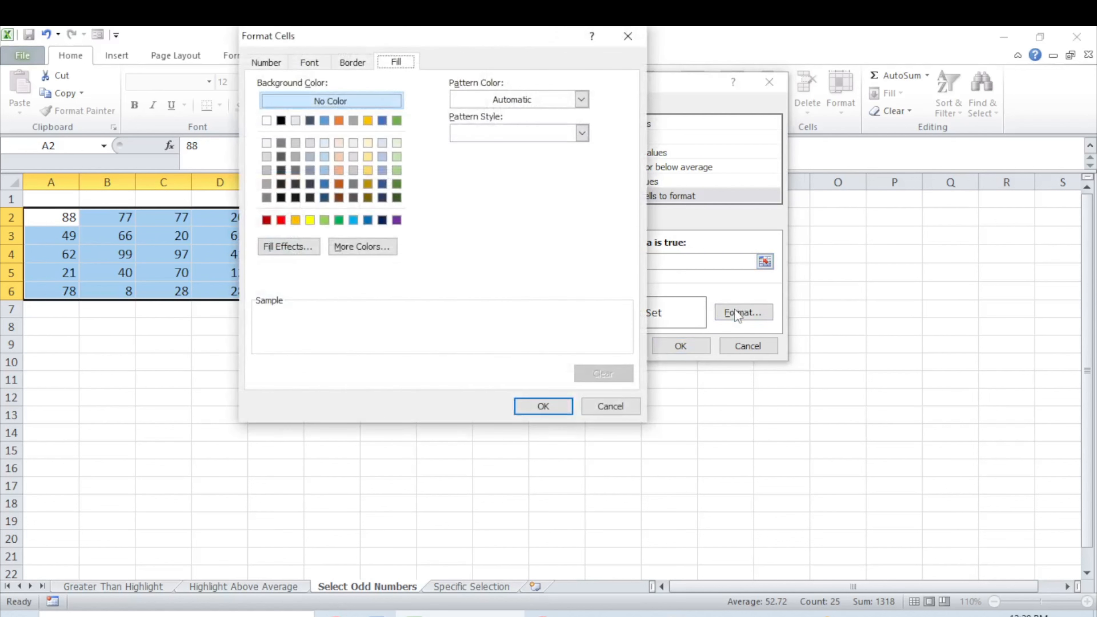
left_click(353, 221)
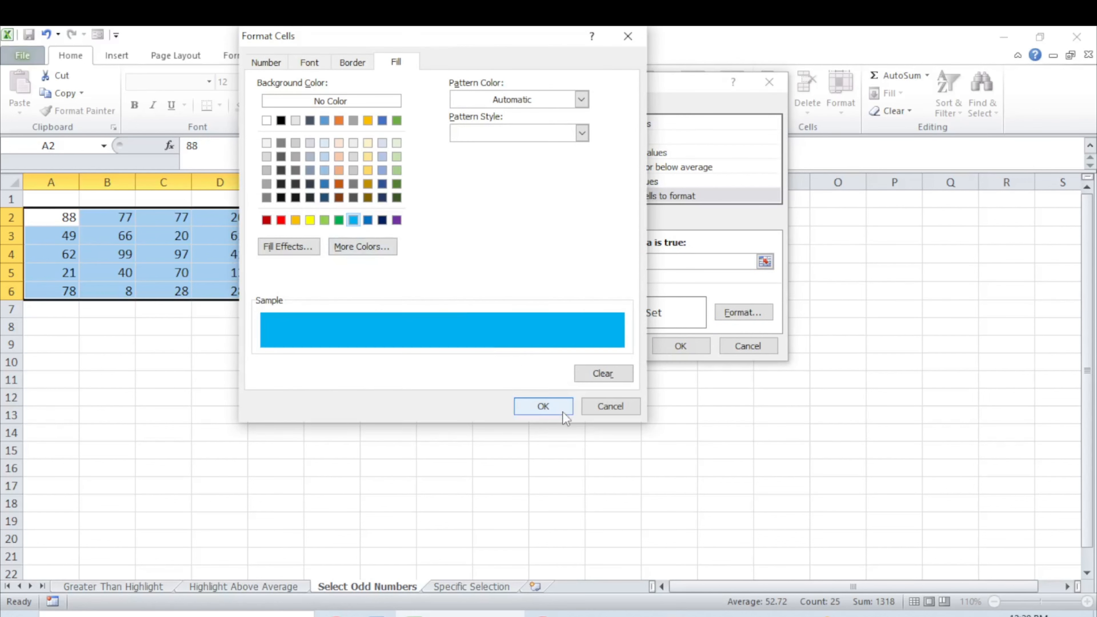
left_click(543, 406)
left_click(681, 346)
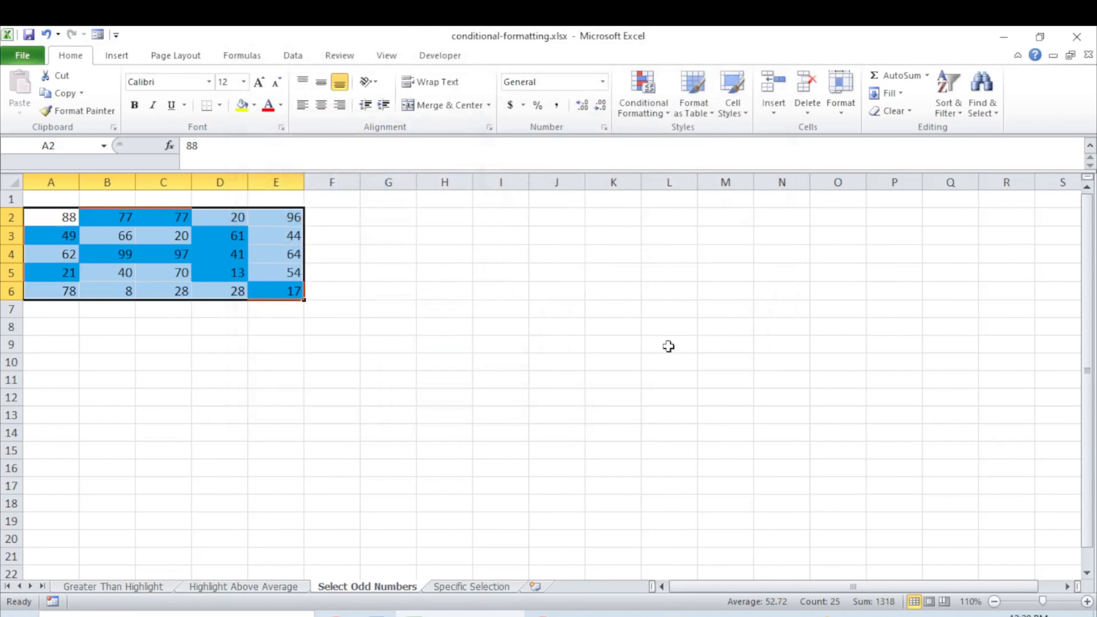
left_click(261, 321)
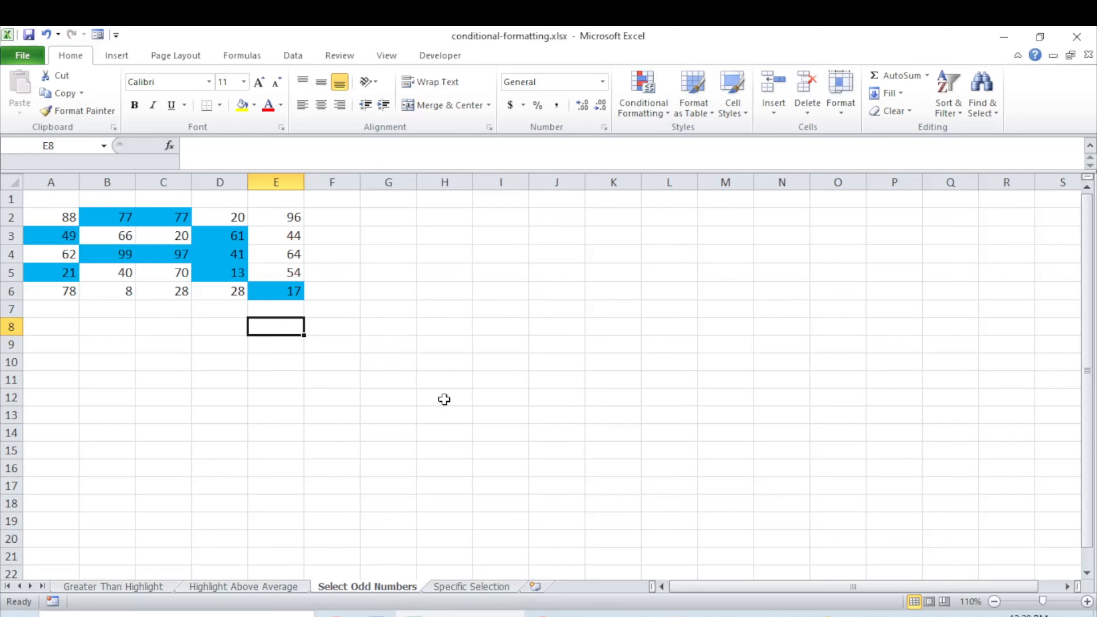
Open the Specific Selection sheet and review the USA entries in its Country column
left_click(472, 587)
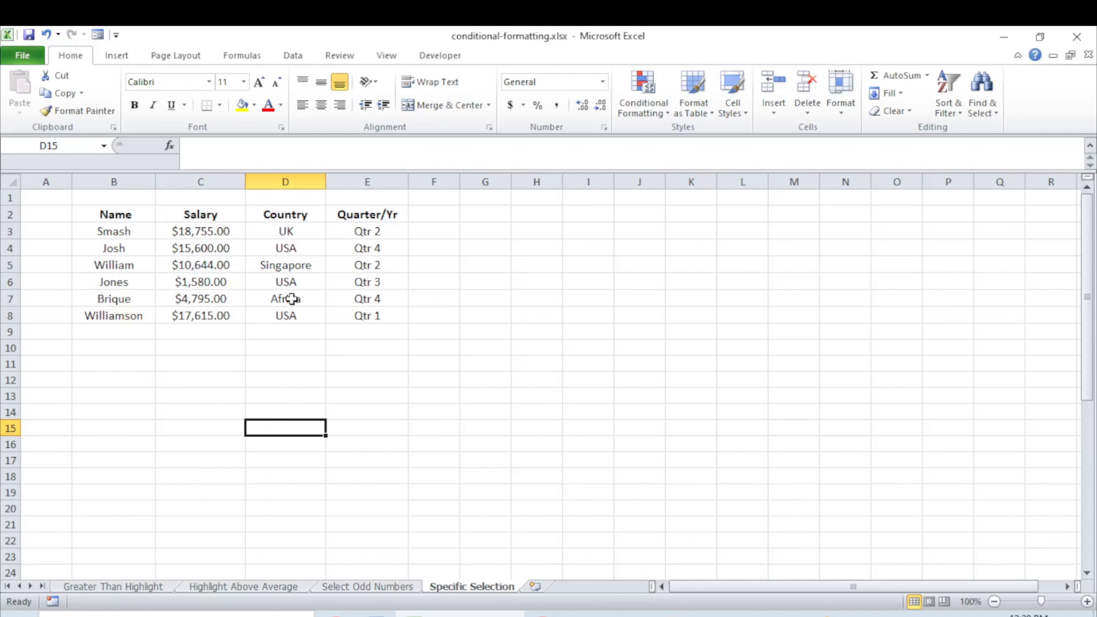
left_click(188, 294)
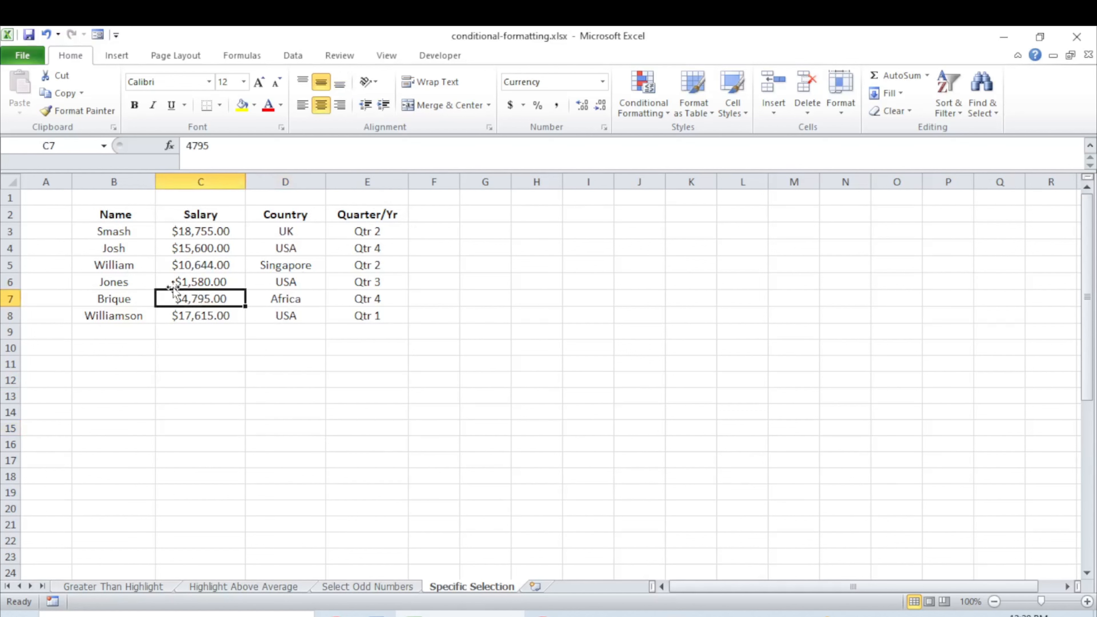
left_click(286, 246)
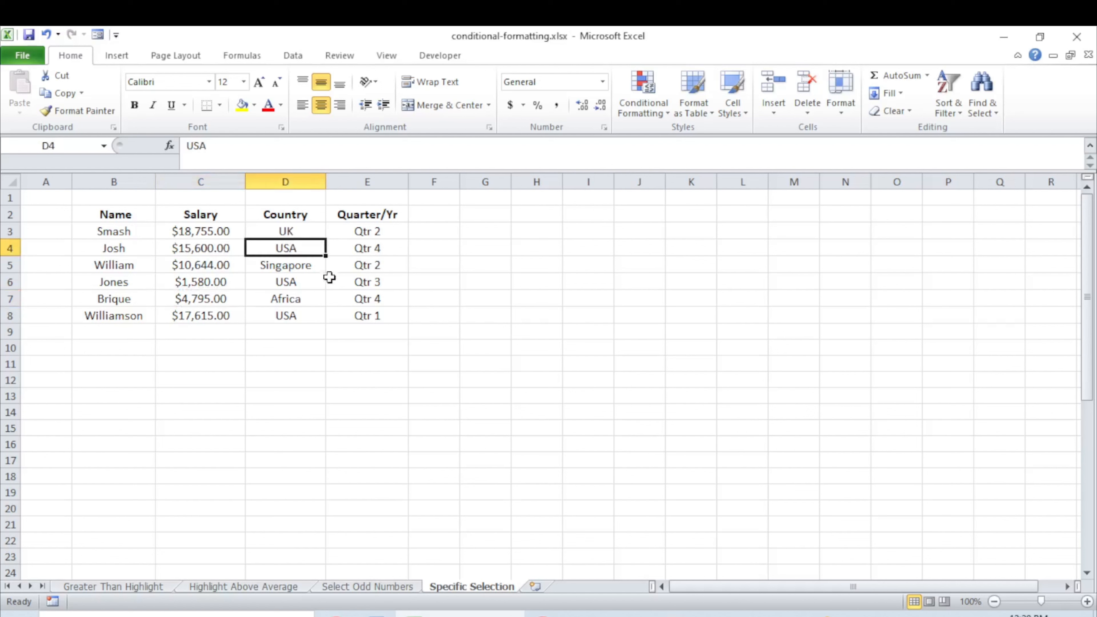
left_click(295, 322)
left_click(305, 287)
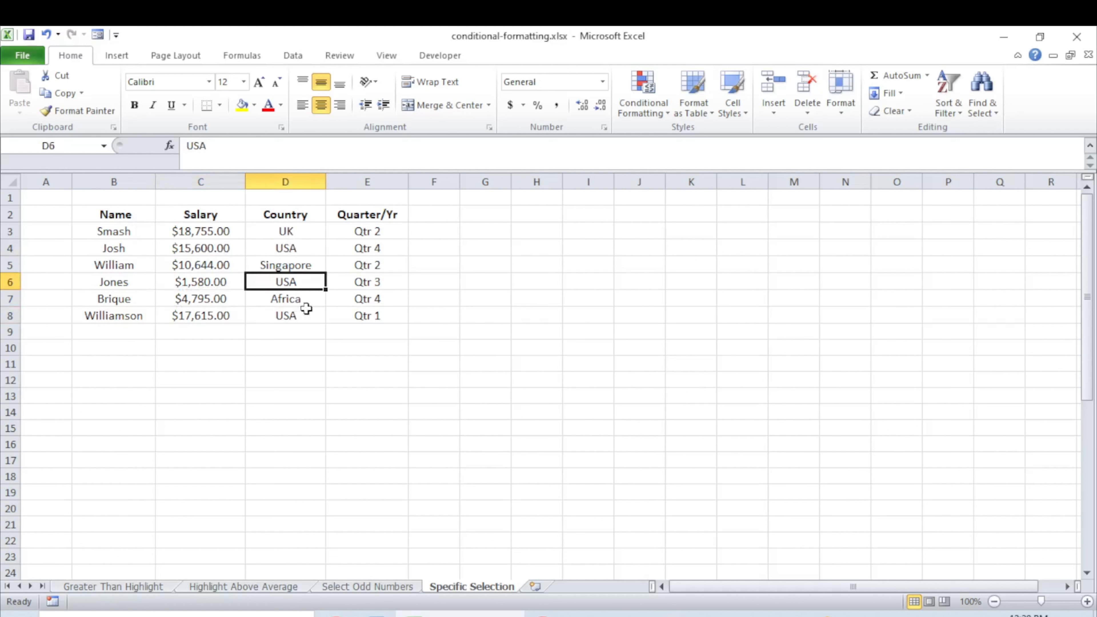
left_click(298, 319)
Create a formula-based conditional formatting rule for B3:E8 using =$D3=="USA"
left_click_drag(98, 227, 368, 315)
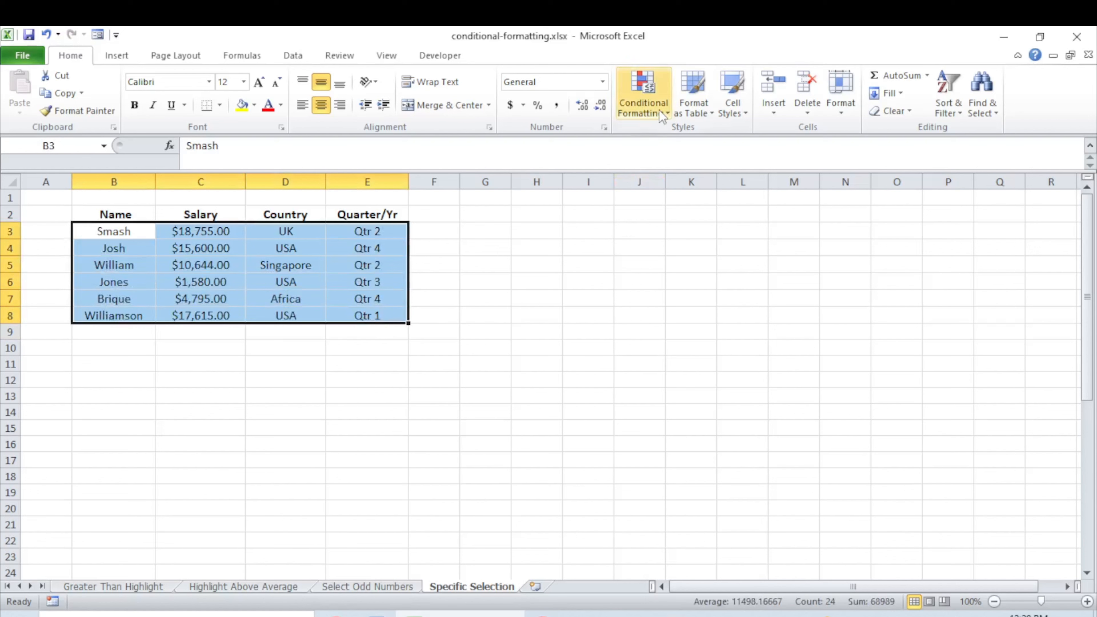
left_click(642, 93)
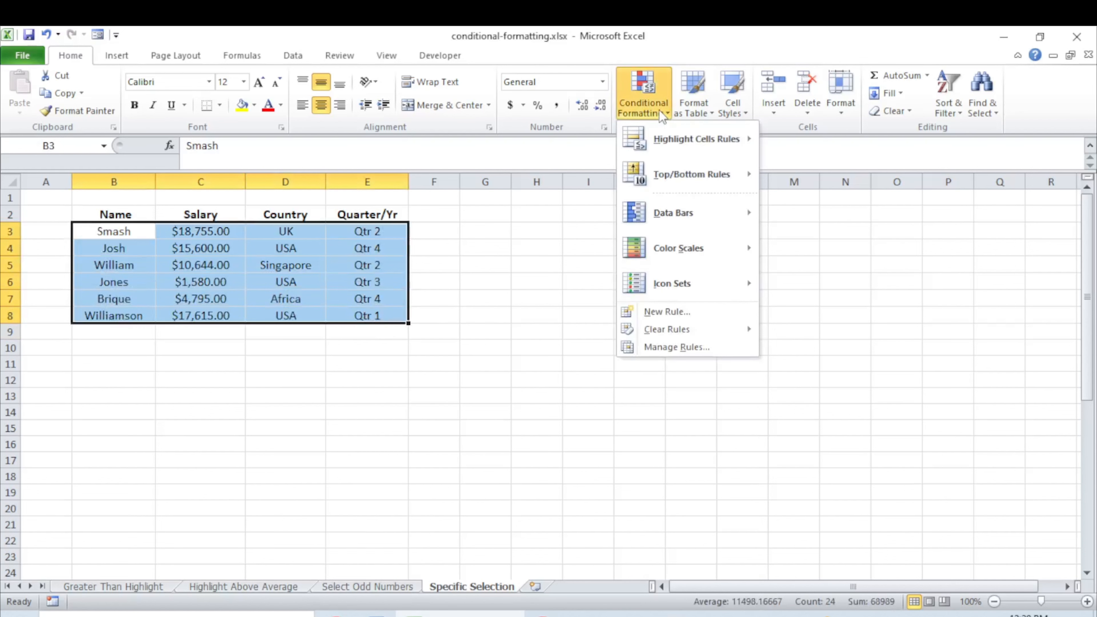
left_click(703, 316)
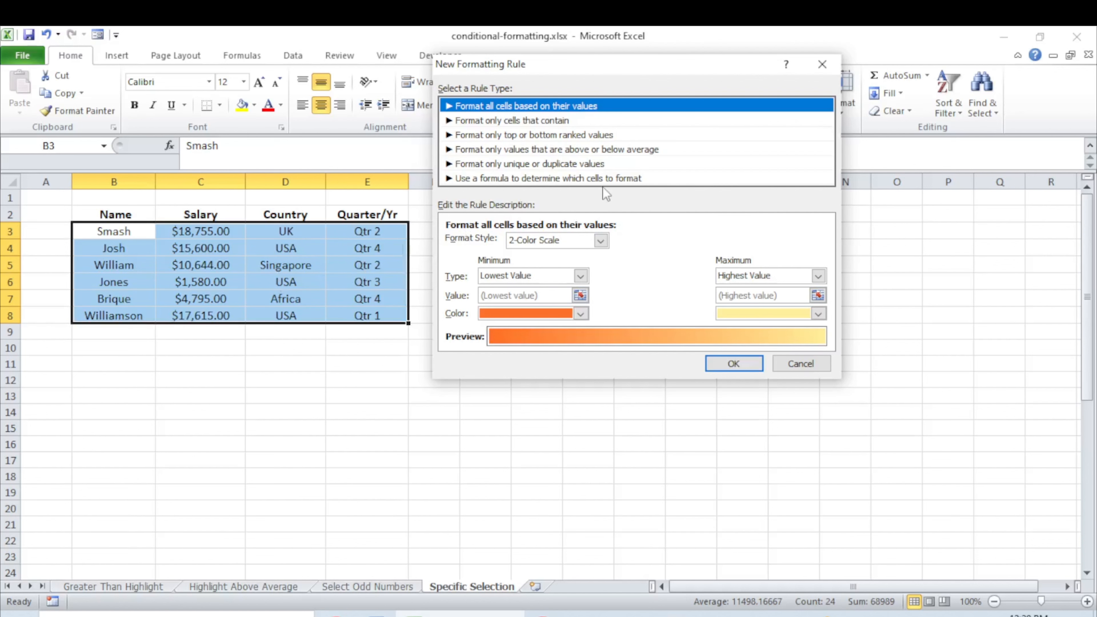
left_click(545, 179)
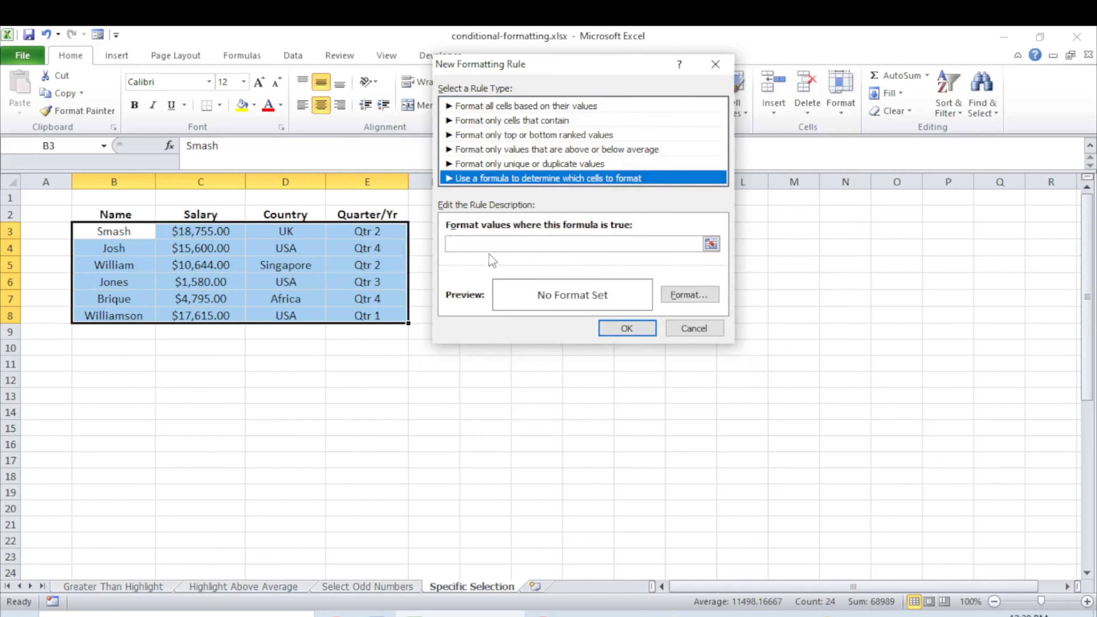
left_click(472, 245)
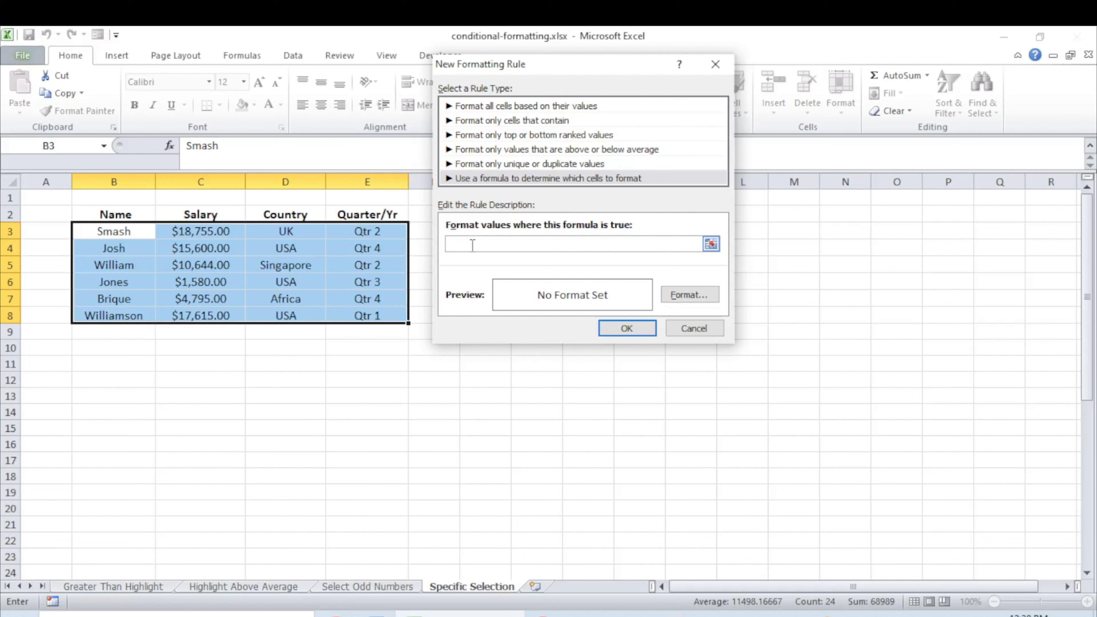
type("=$D")
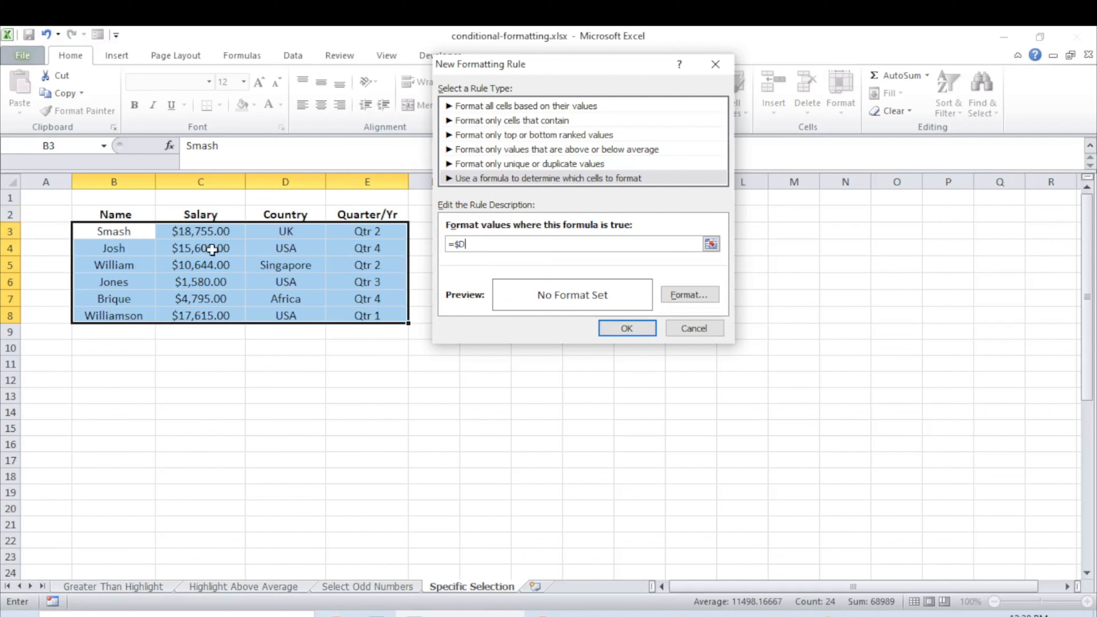
type("3==\"USA")
Give the country rule a light green fill and try to apply it
left_click(694, 294)
left_click(518, 220)
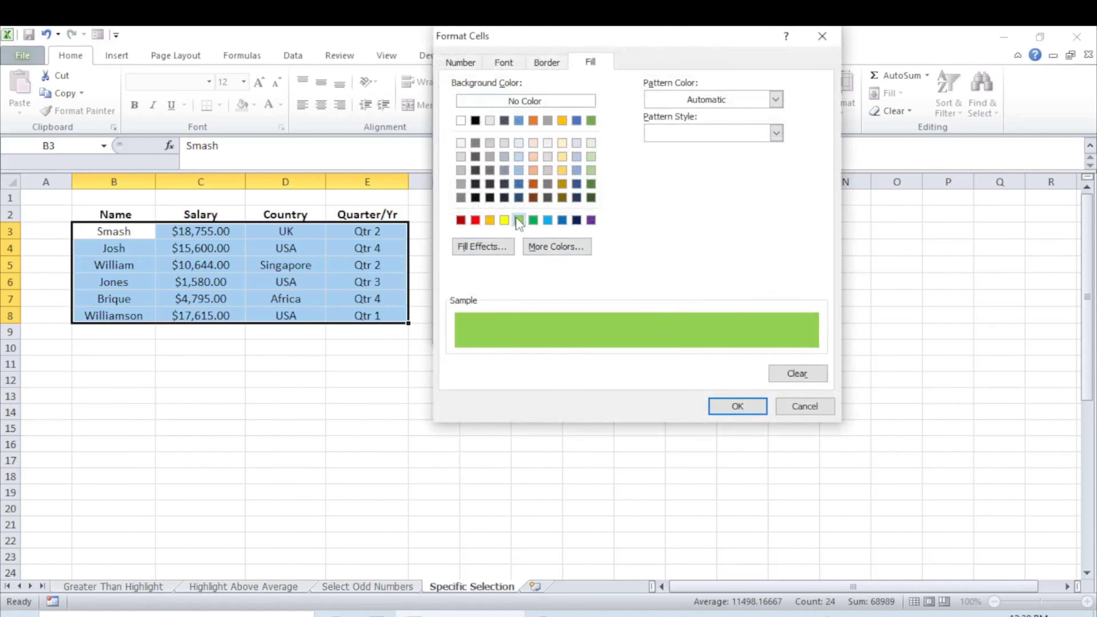
left_click(741, 407)
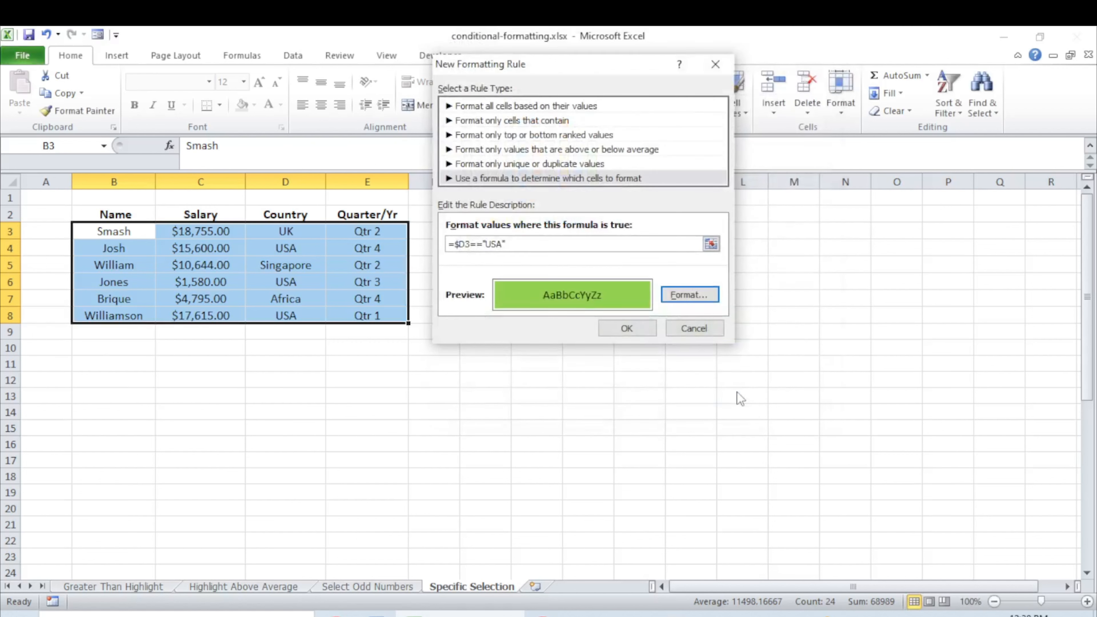
left_click(629, 328)
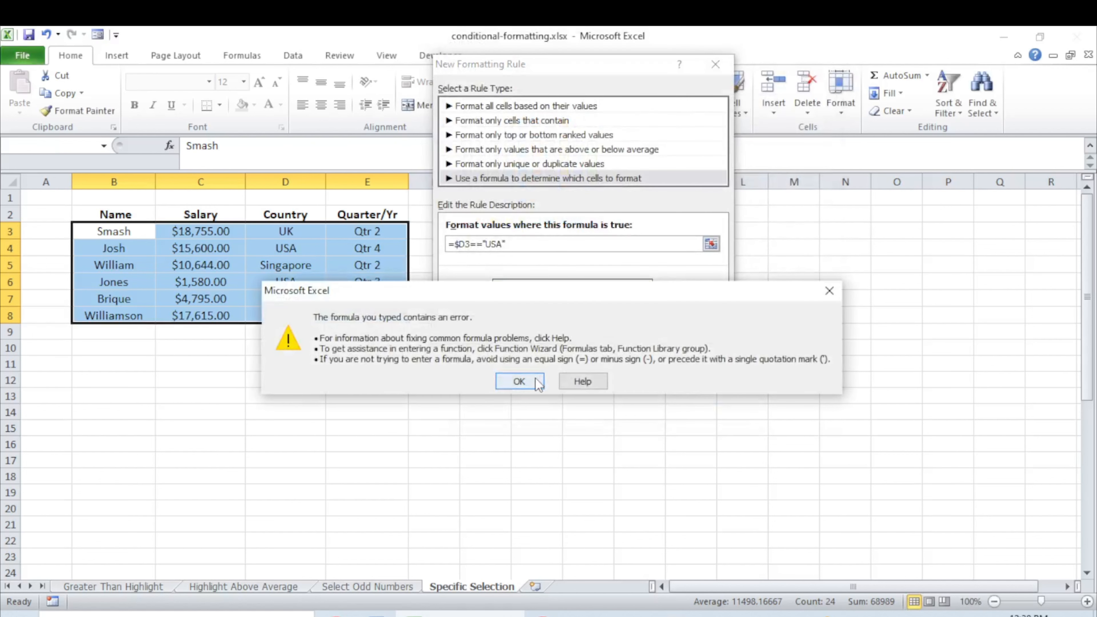
left_click(512, 380)
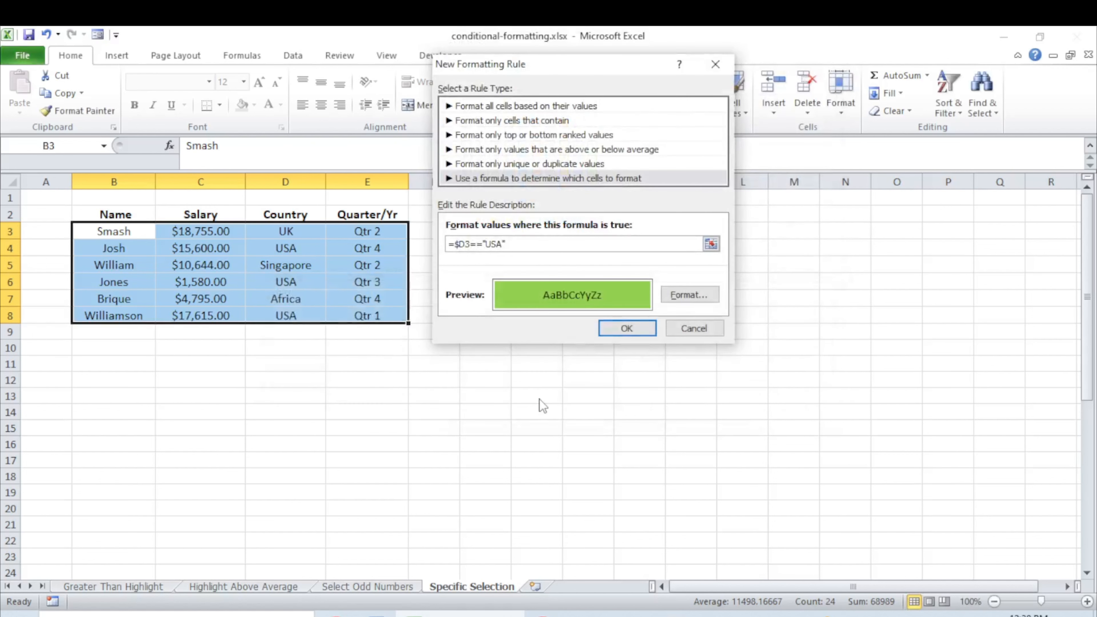
Correct the rule's formula to =$D3="USA" and apply it to the selected table rows
left_click(498, 244)
type("A")
left_click(482, 244)
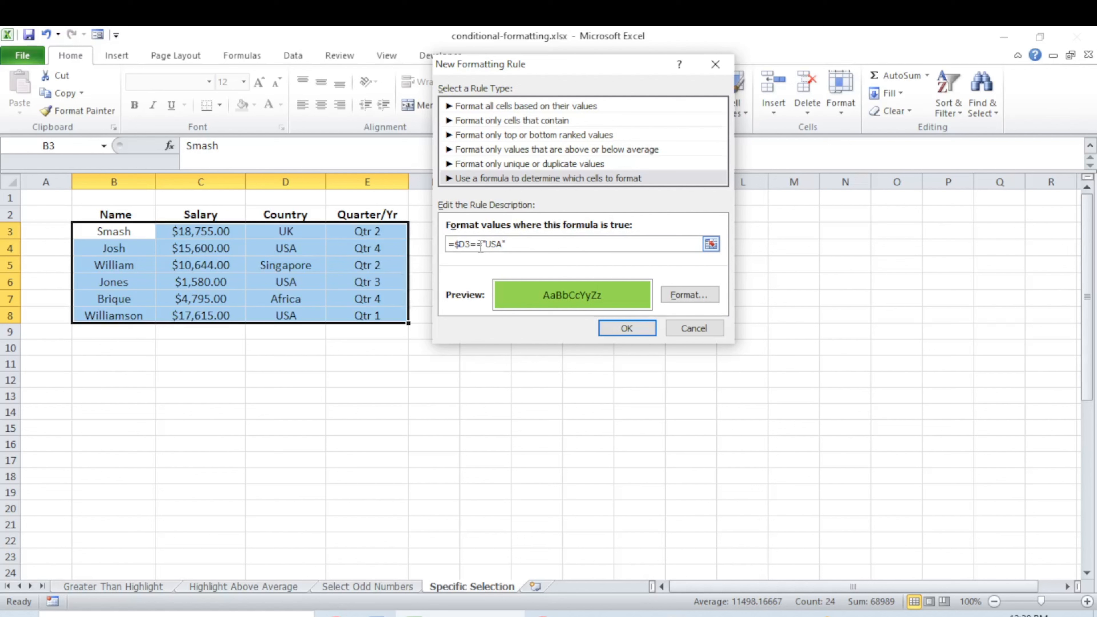
left_click(528, 247)
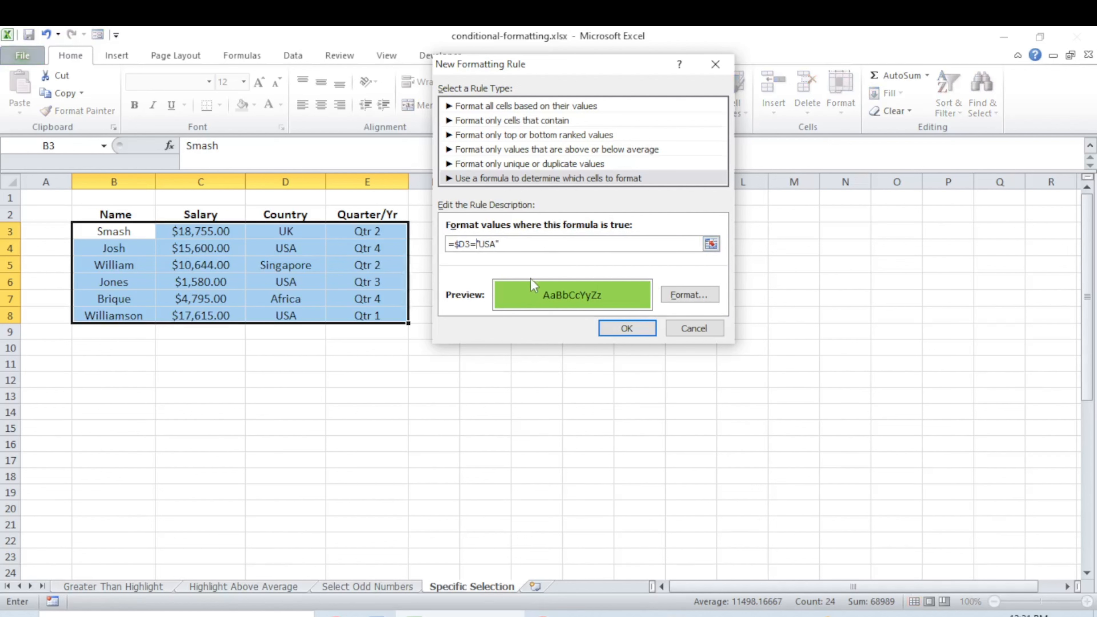
left_click(626, 328)
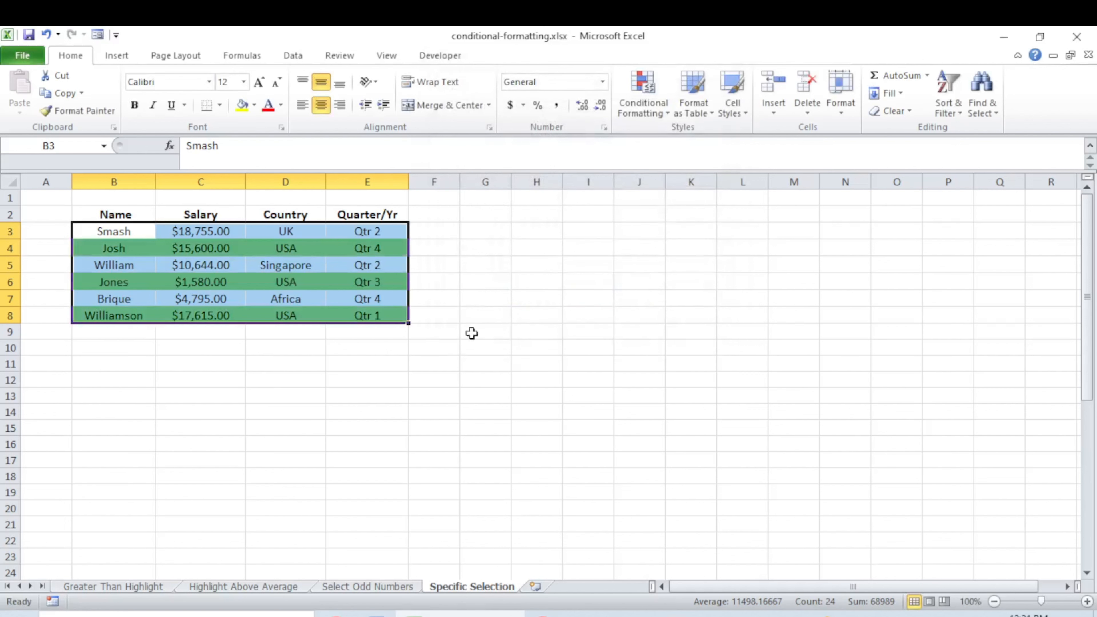
left_click(433, 379)
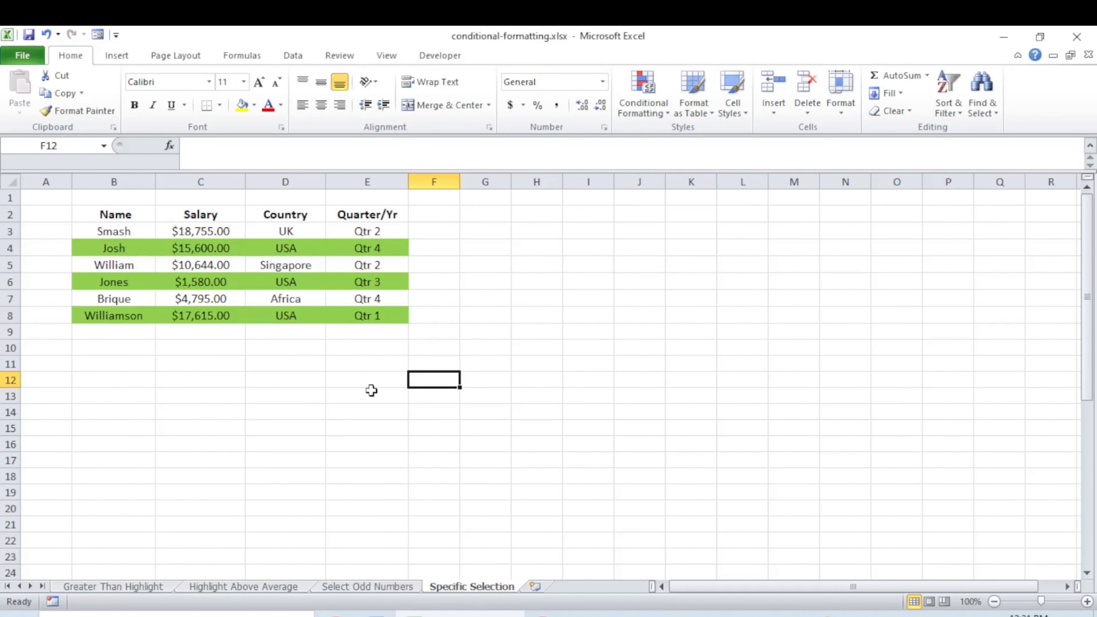
left_click(380, 250)
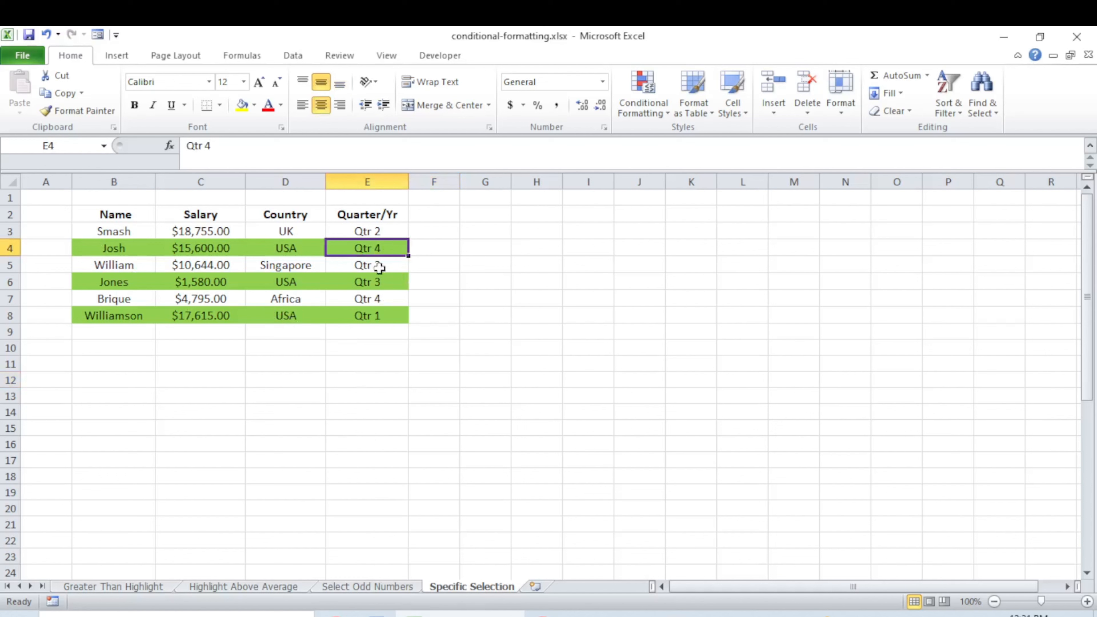
left_click(132, 261)
left_click(116, 216)
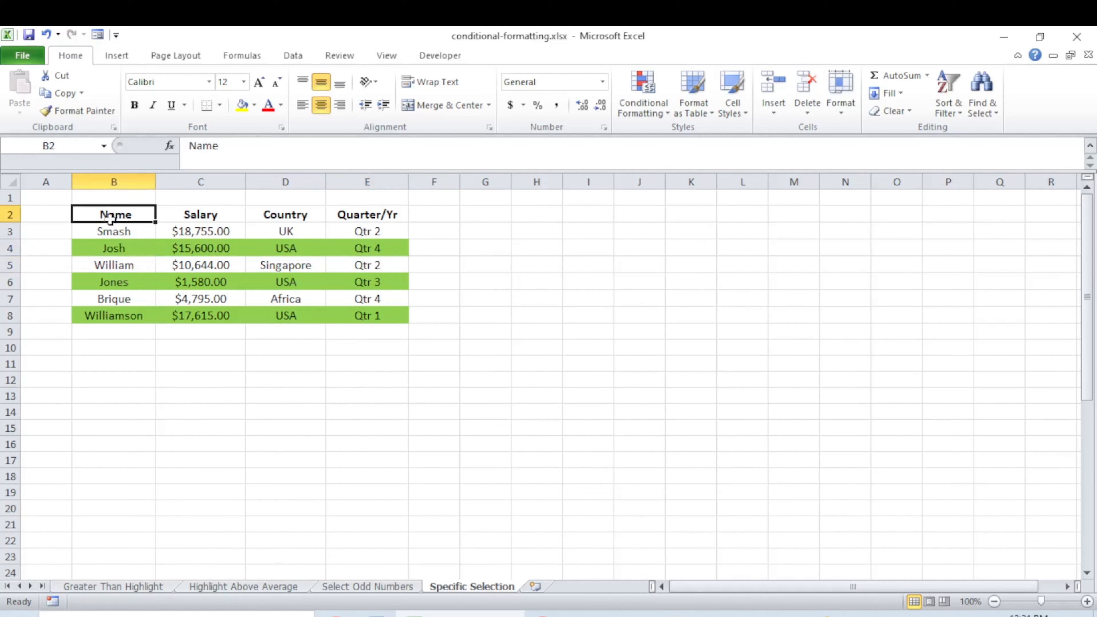
left_click(218, 216)
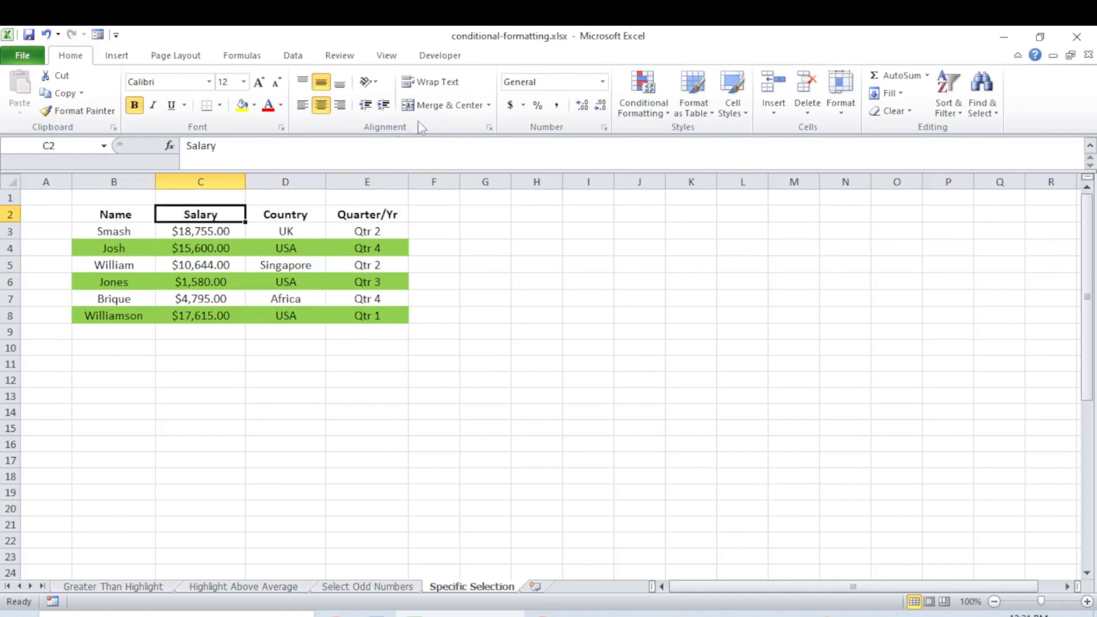
left_click(316, 296)
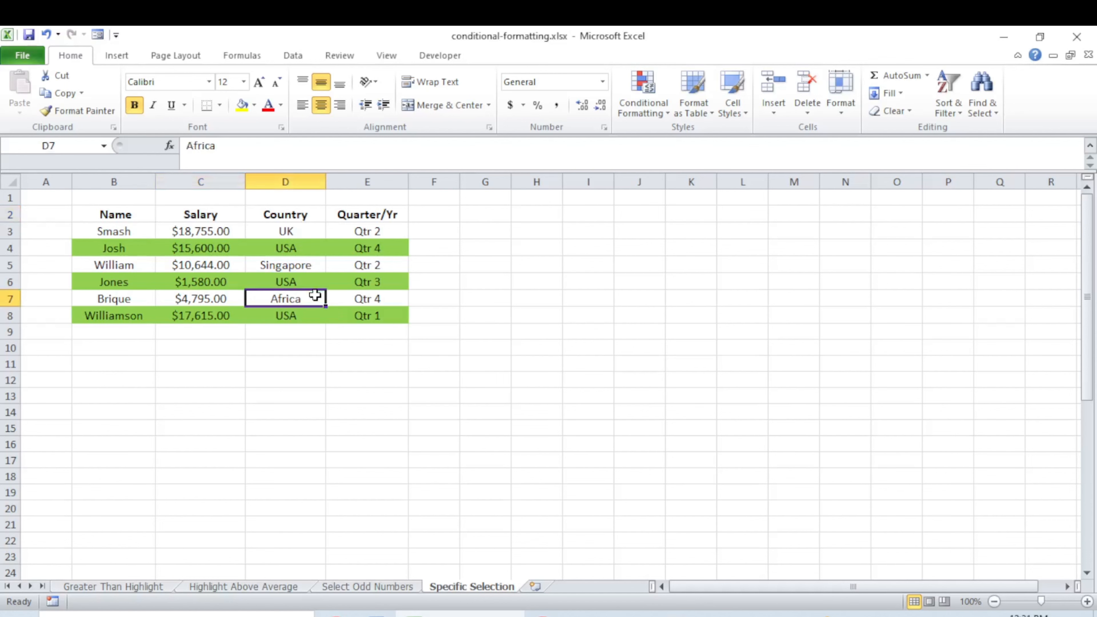